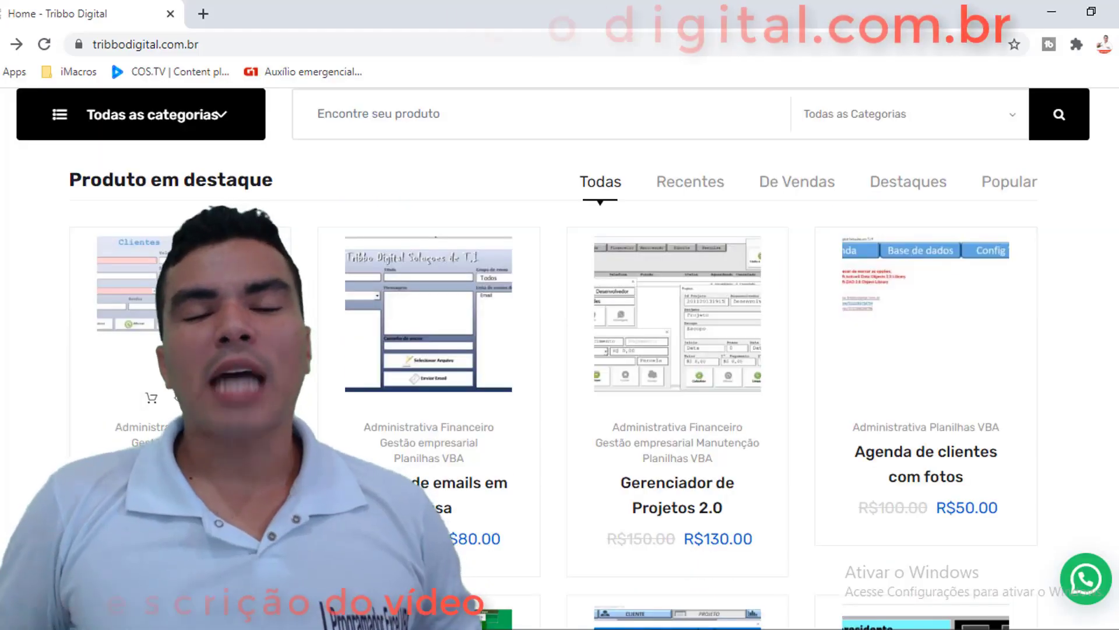
Scroll down the Tribbo Digital store page and enlarge the WhatsApp 2.0 product screenshot.
{"action": "scroll", "coordinate": [475, 325], "scroll_direction": "down", "scroll_amount": 1}
{"action": "scroll", "coordinate": [671, 307], "scroll_direction": "down", "scroll_amount": 1}
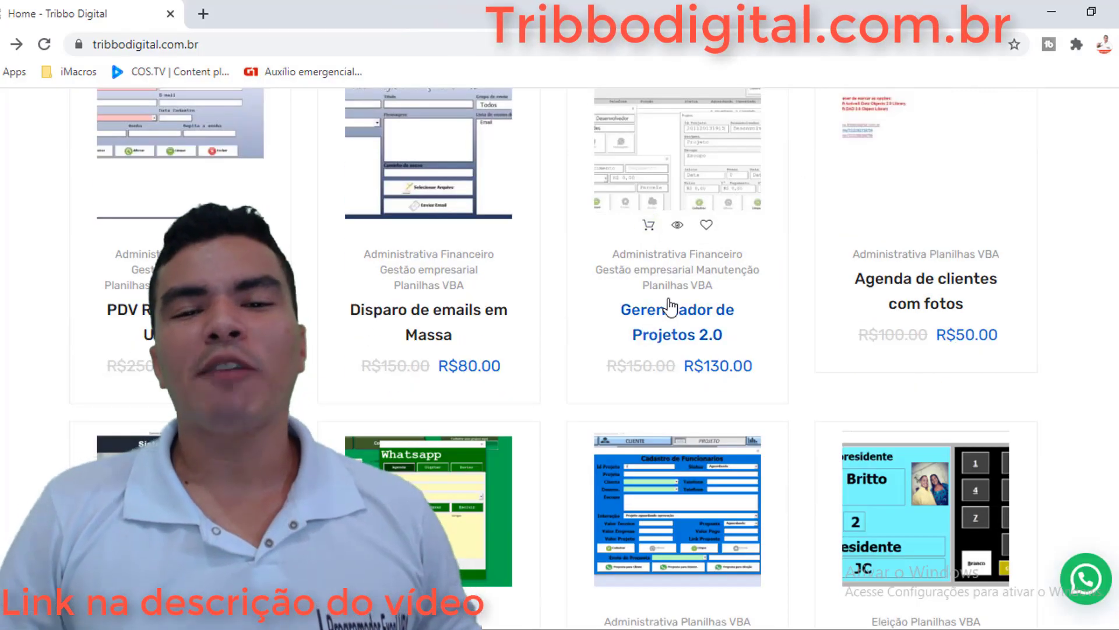
{"action": "scroll", "coordinate": [669, 306], "scroll_direction": "down", "scroll_amount": 1}
{"action": "scroll", "coordinate": [671, 305], "scroll_direction": "down", "scroll_amount": 1}
{"action": "scroll", "coordinate": [671, 305], "scroll_direction": "down", "scroll_amount": 1}
{"action": "scroll", "coordinate": [670, 306], "scroll_direction": "down", "scroll_amount": 1}
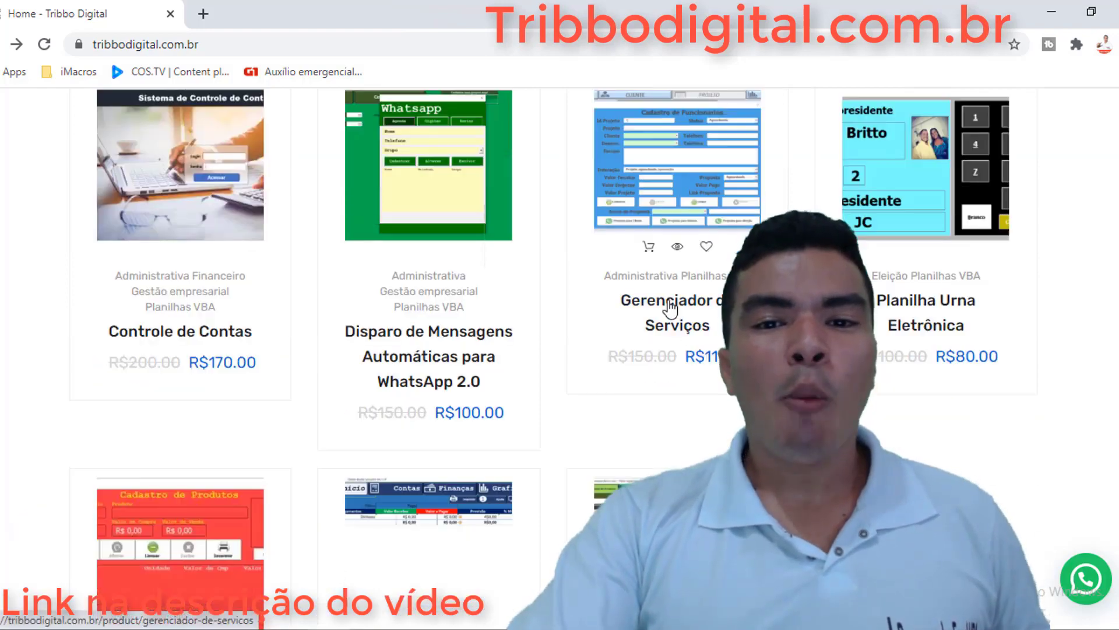
{"action": "scroll", "coordinate": [670, 307], "scroll_direction": "down", "scroll_amount": 1}
{"action": "scroll", "coordinate": [670, 307], "scroll_direction": "down", "scroll_amount": 1}
{"action": "scroll", "coordinate": [669, 307], "scroll_direction": "down", "scroll_amount": 1}
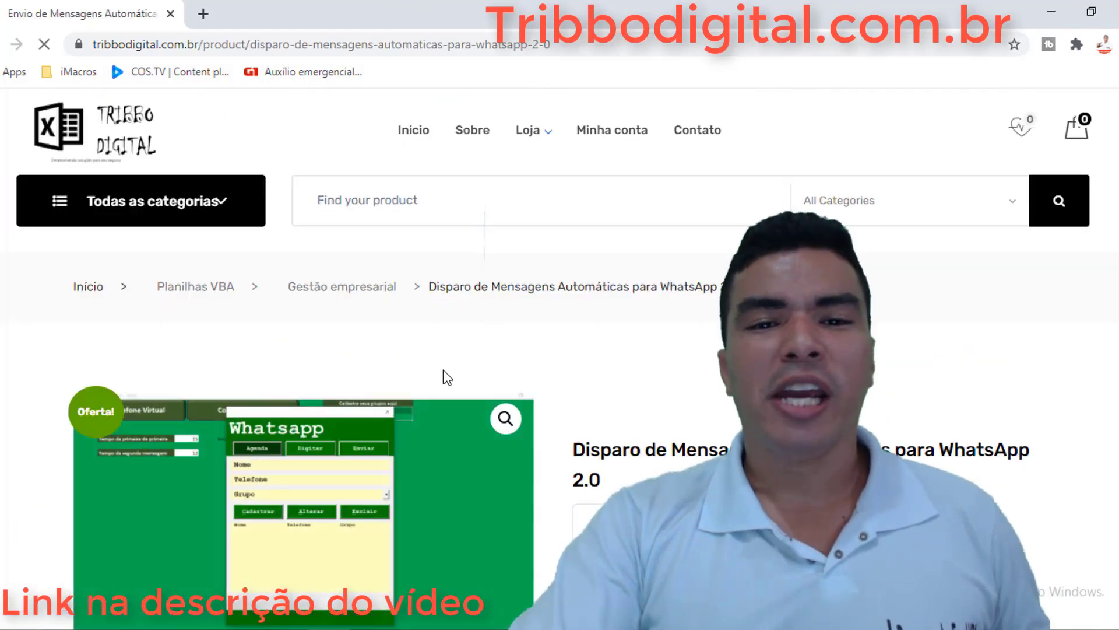
{"action": "scroll", "coordinate": [442, 376], "scroll_direction": "down", "scroll_amount": 1}
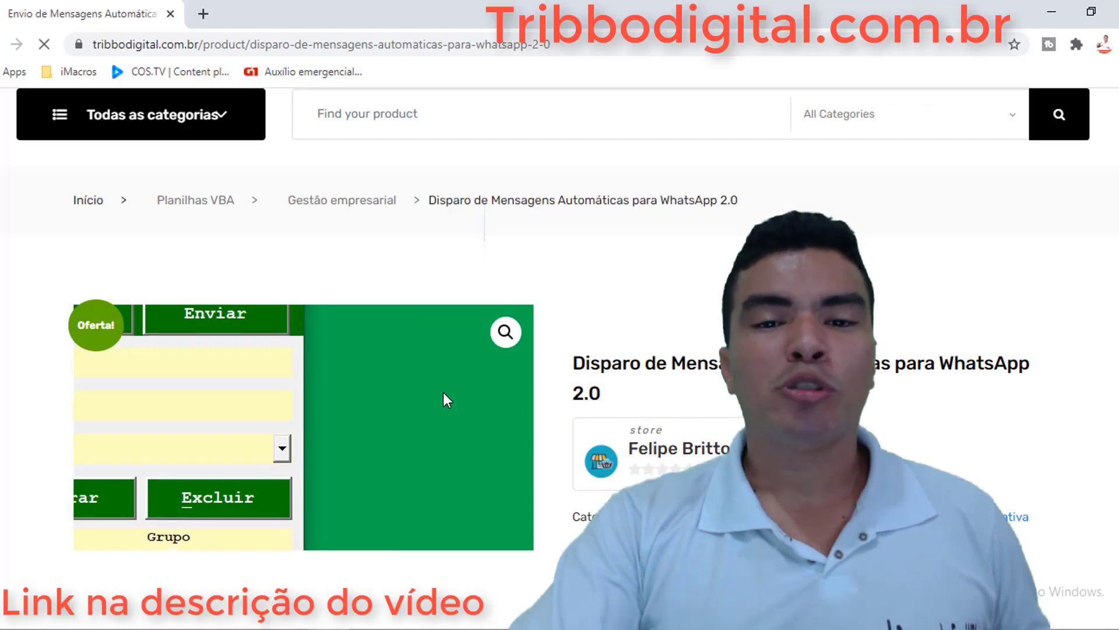
{"action": "scroll", "coordinate": [443, 397], "scroll_direction": "down", "scroll_amount": 1}
{"action": "left_click", "coordinate": [484, 289]}
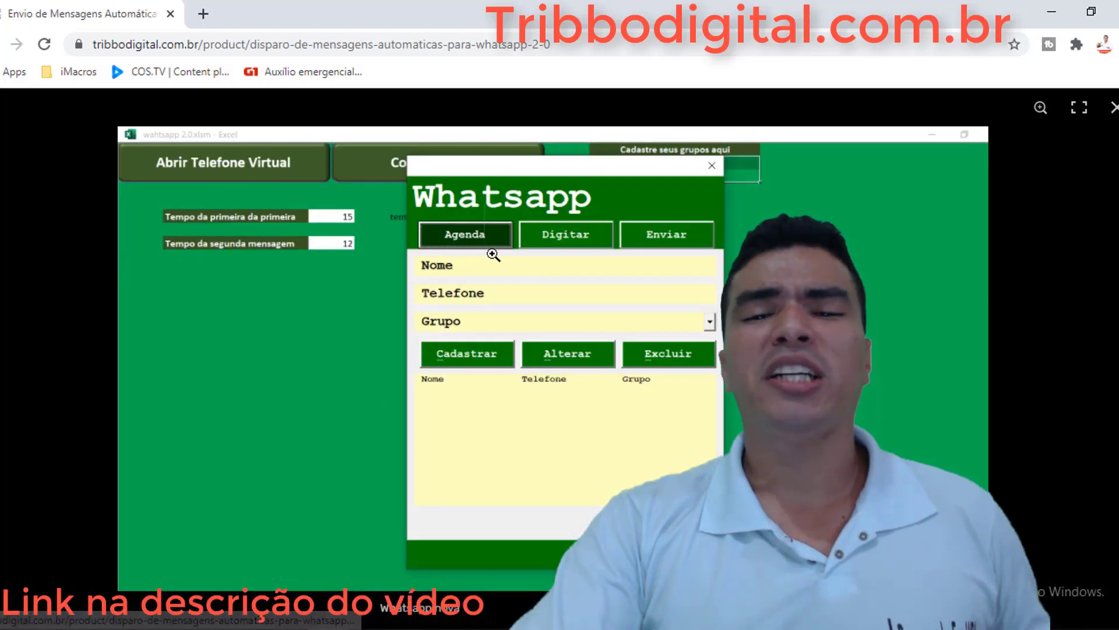
Go back to the product listing and view the chart screenshot on the Controle de Contas page.
{"action": "key", "text": "alt+Left"}
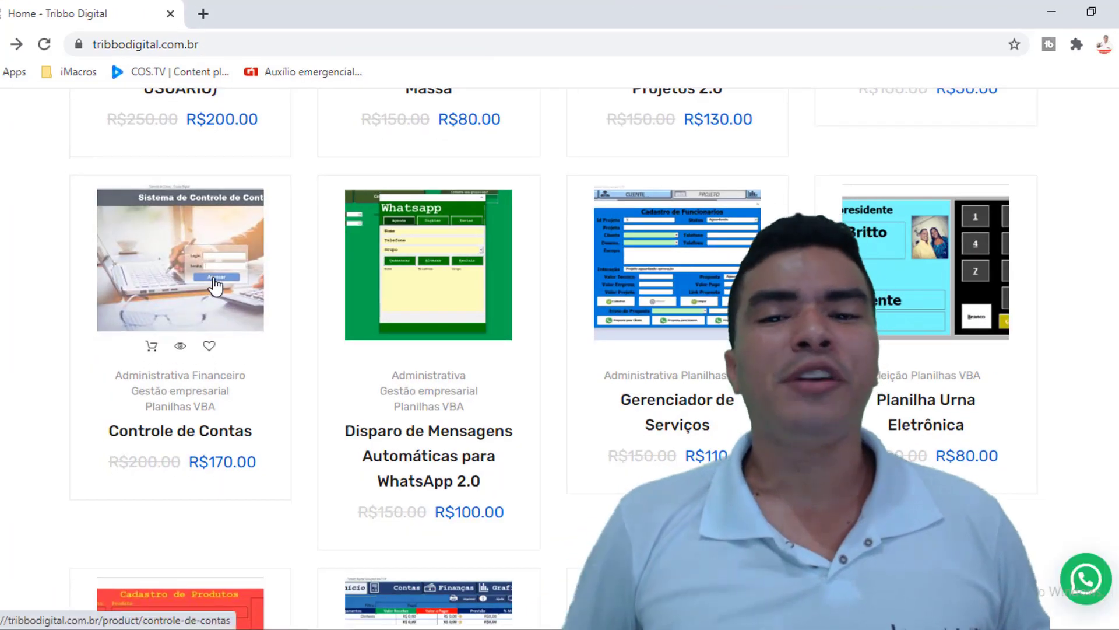
{"action": "left_click", "coordinate": [215, 285]}
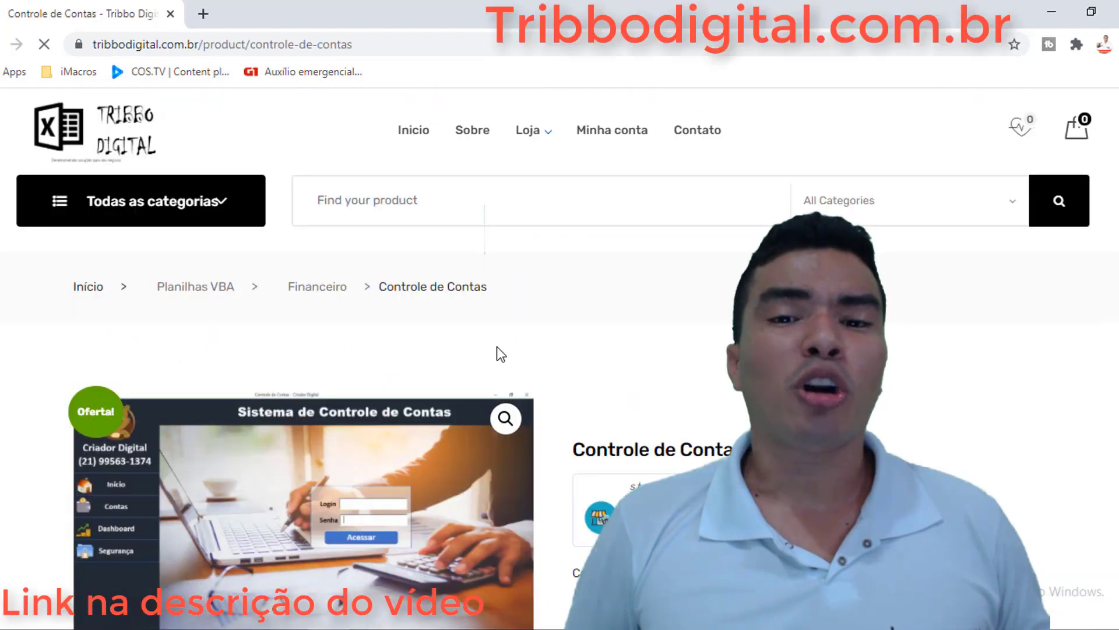
{"action": "scroll", "coordinate": [408, 387], "scroll_direction": "down", "scroll_amount": 3}
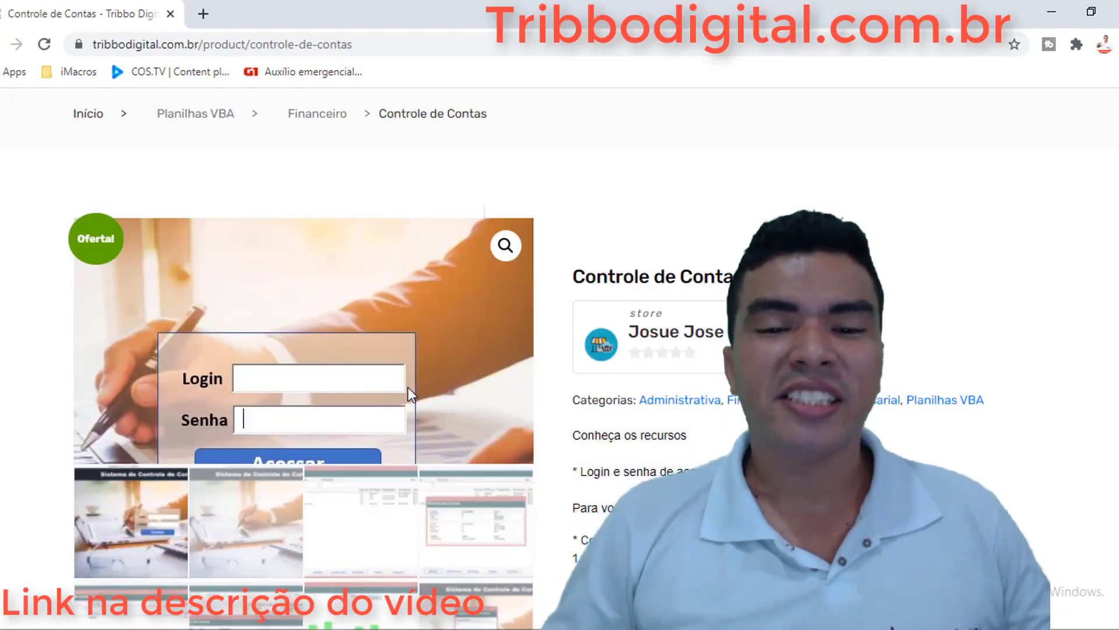
{"action": "scroll", "coordinate": [408, 387], "scroll_direction": "down", "scroll_amount": 2}
{"action": "scroll", "coordinate": [369, 386], "scroll_direction": "down", "scroll_amount": 3}
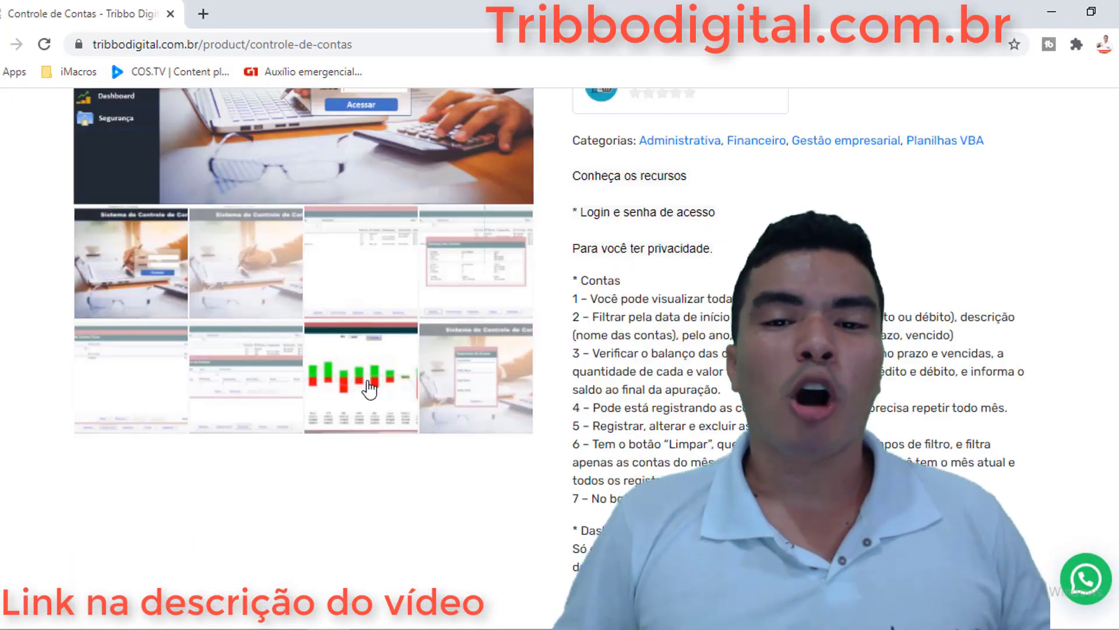
{"action": "left_click", "coordinate": [368, 386]}
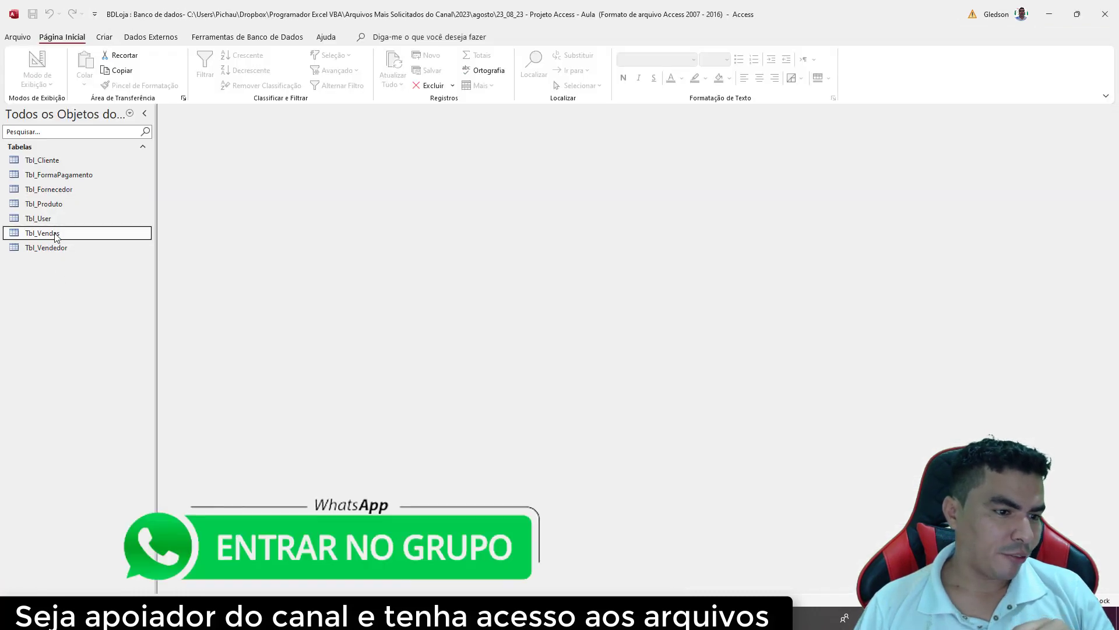
Open Tbl_Vendas in datasheet view to check its empty IdVenda, IdVendedor and other fields.
{"action": "double_click", "coordinate": [57, 234]}
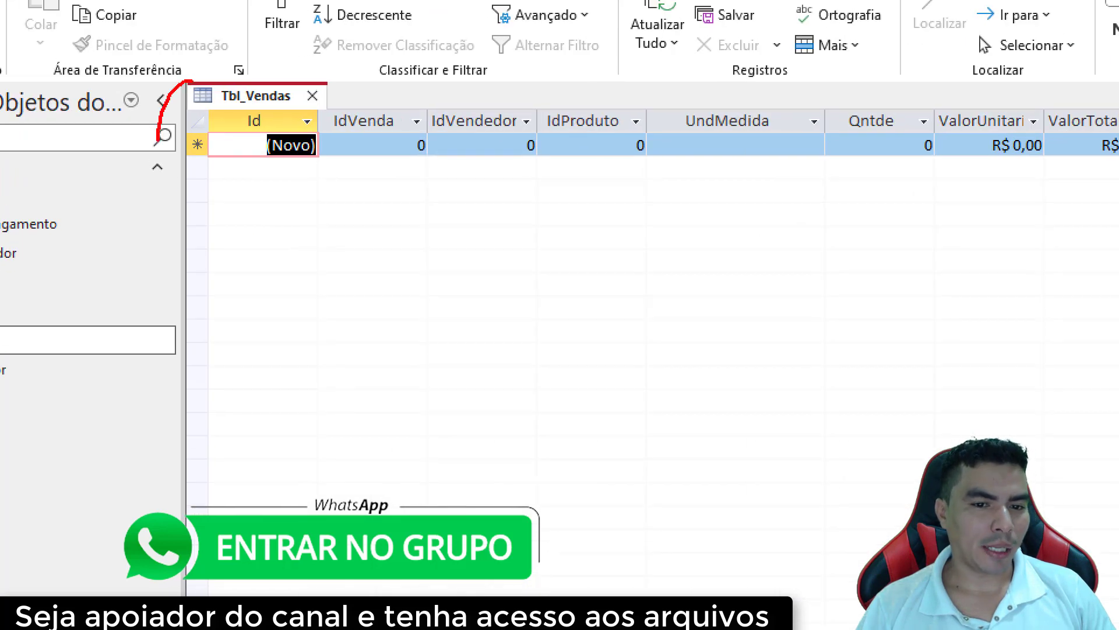
{"action": "left_click_drag", "start_coordinate": [166, 104], "coordinate": [1063, 217]}
{"action": "key", "text": "Escape"}
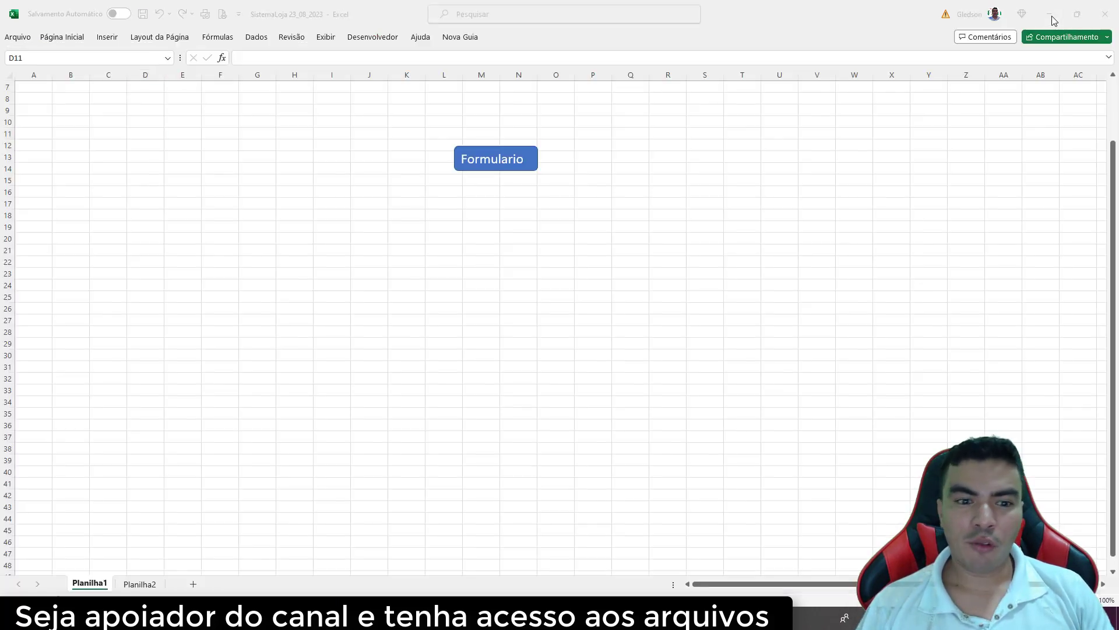
Minimize Access and log in to the Excel form with the username and password.
{"action": "left_click", "coordinate": [1049, 14]}
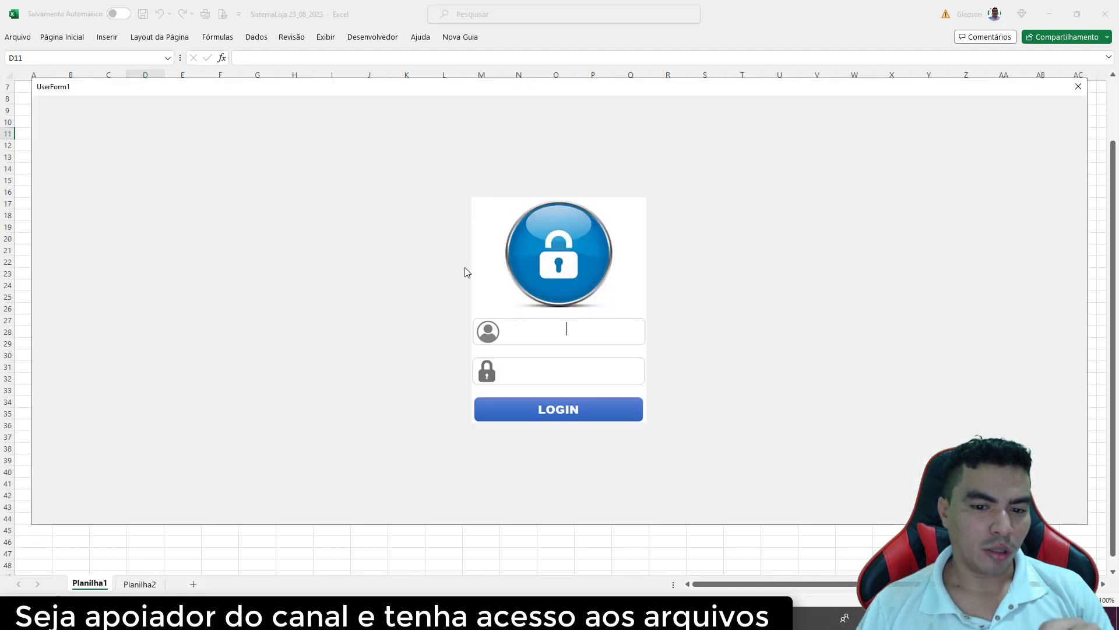
{"action": "type", "text": "NEO"}
{"action": "key", "text": "Tab"}
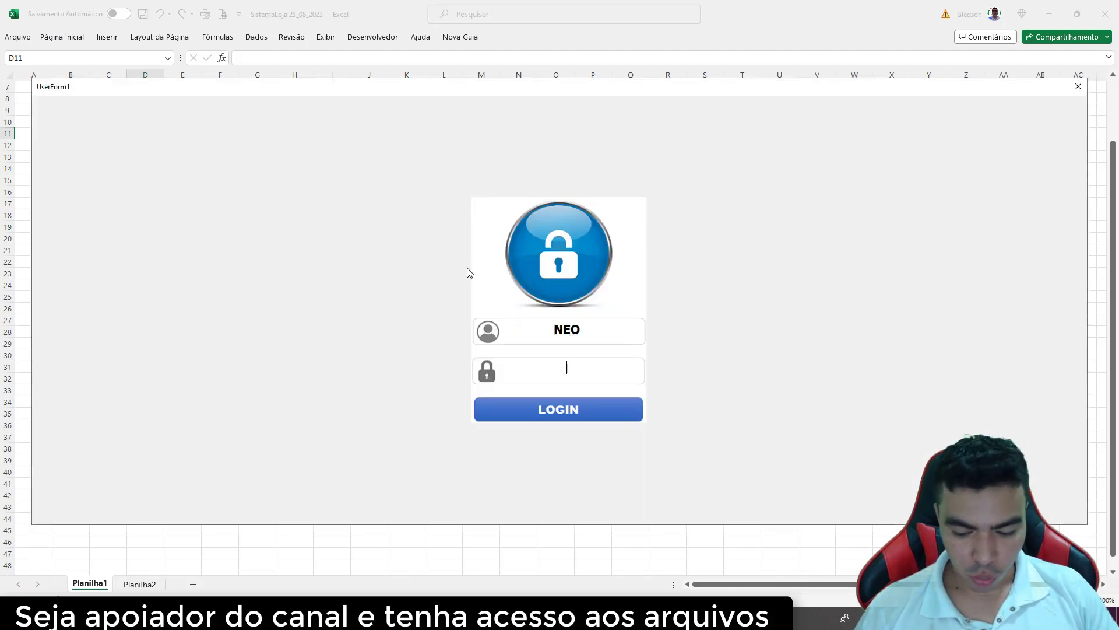
{"action": "type", "text": "123"}
{"action": "left_click", "coordinate": [571, 419]}
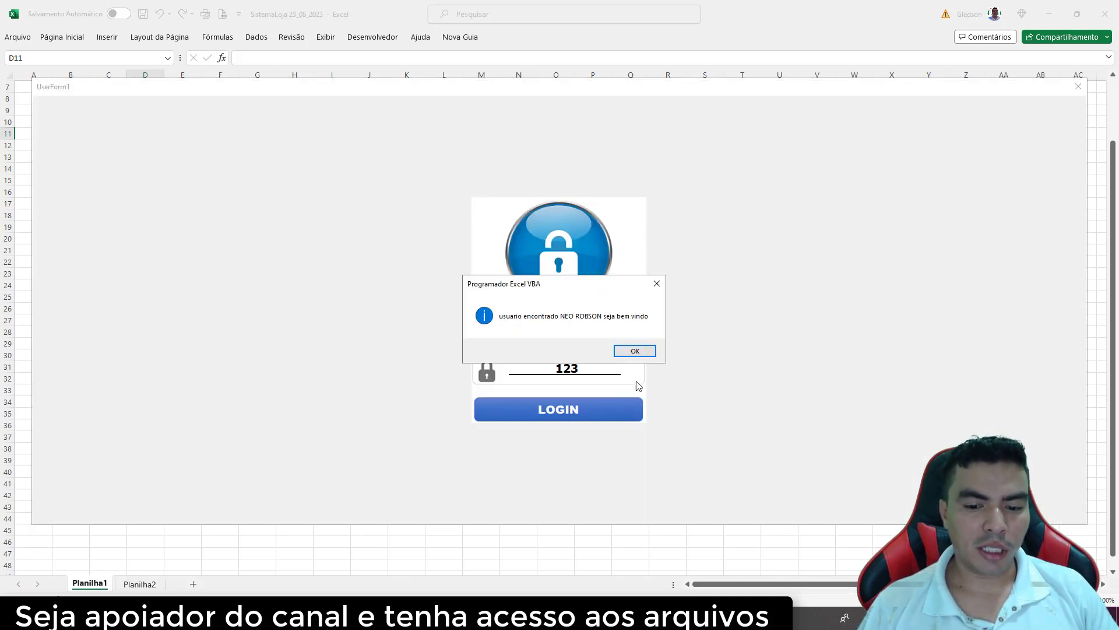
{"action": "left_click", "coordinate": [641, 355]}
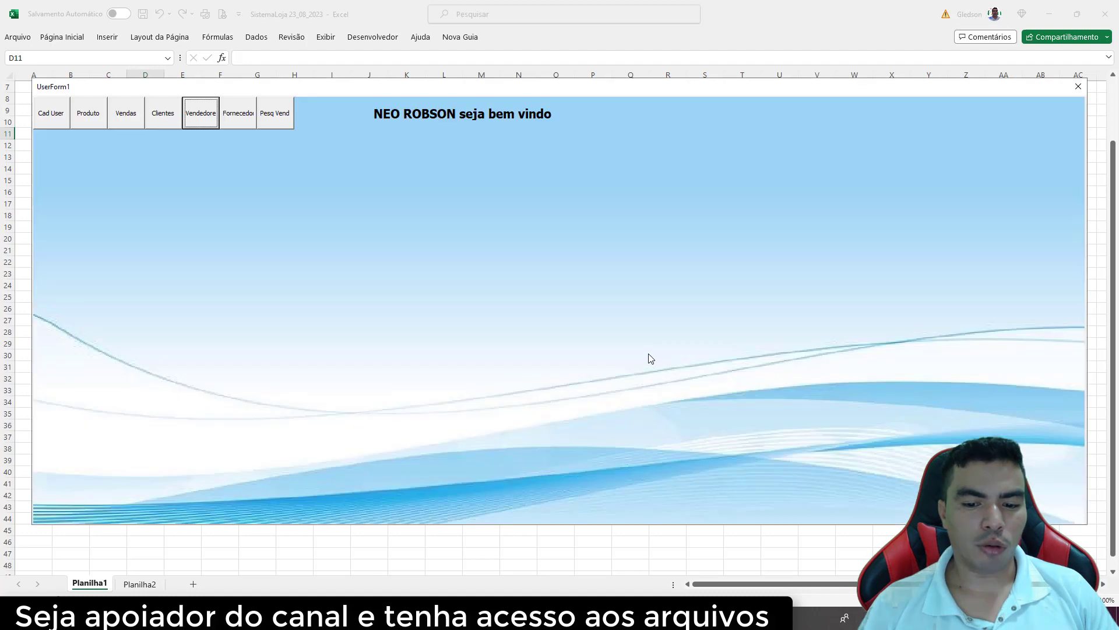
Open the Vendas form and use its button to fill 1 into the first ID box.
{"action": "left_click", "coordinate": [138, 121]}
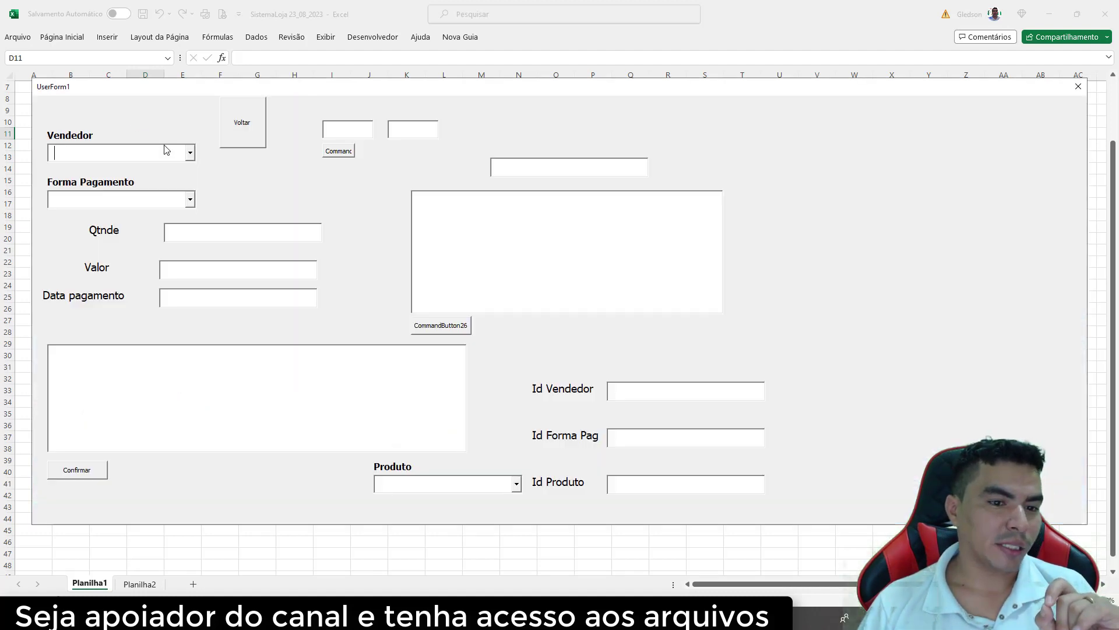
{"action": "left_click", "coordinate": [349, 150]}
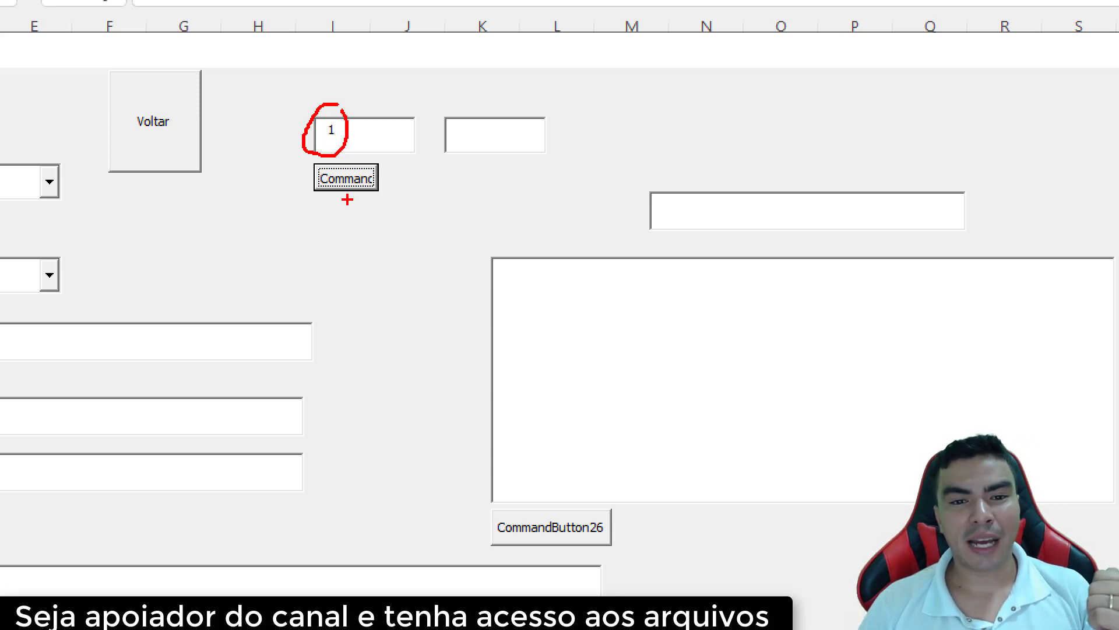
{"action": "left_click_drag", "start_coordinate": [471, 88], "coordinate": [433, 72]}
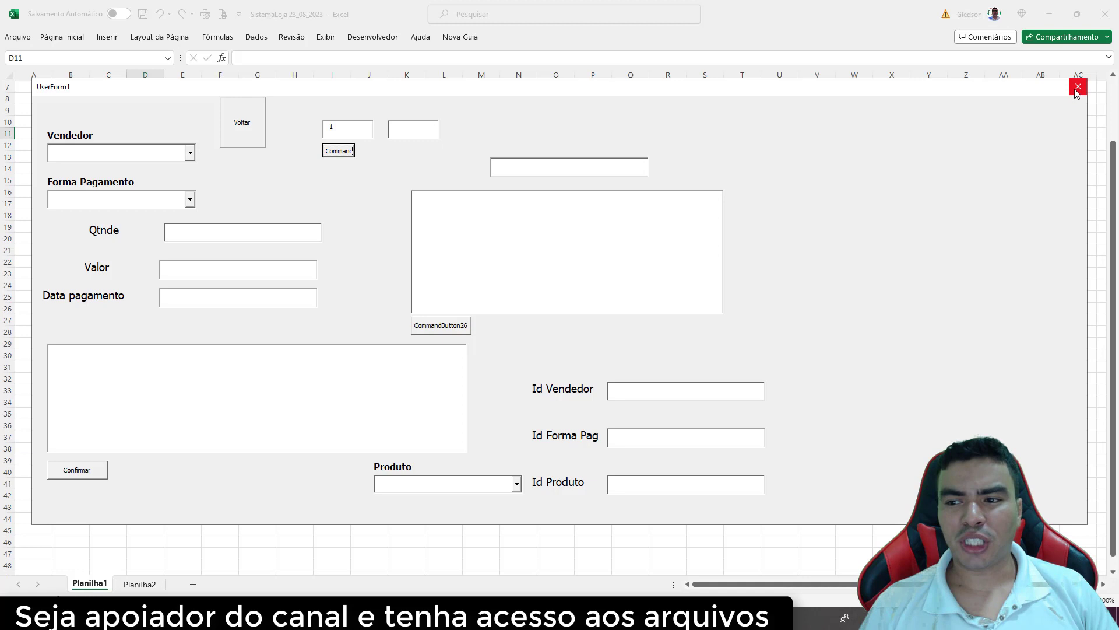
Close the sales form, open the Visual Basic editor and show the Project Explorer.
{"action": "left_click", "coordinate": [1076, 88]}
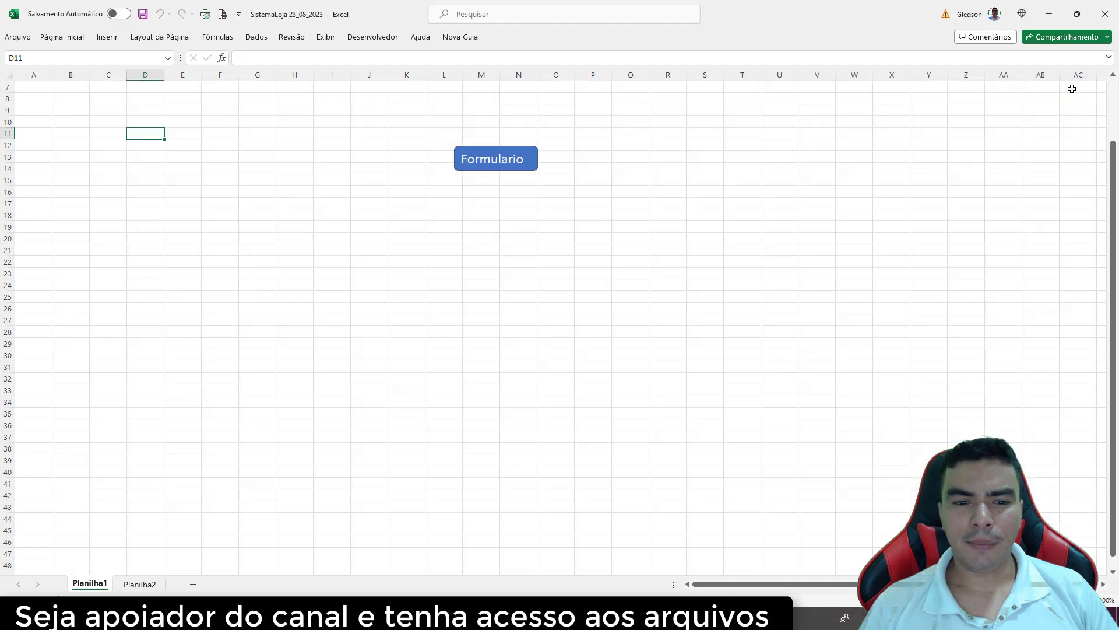
{"action": "left_click", "coordinate": [373, 37]}
{"action": "left_click", "coordinate": [25, 69]}
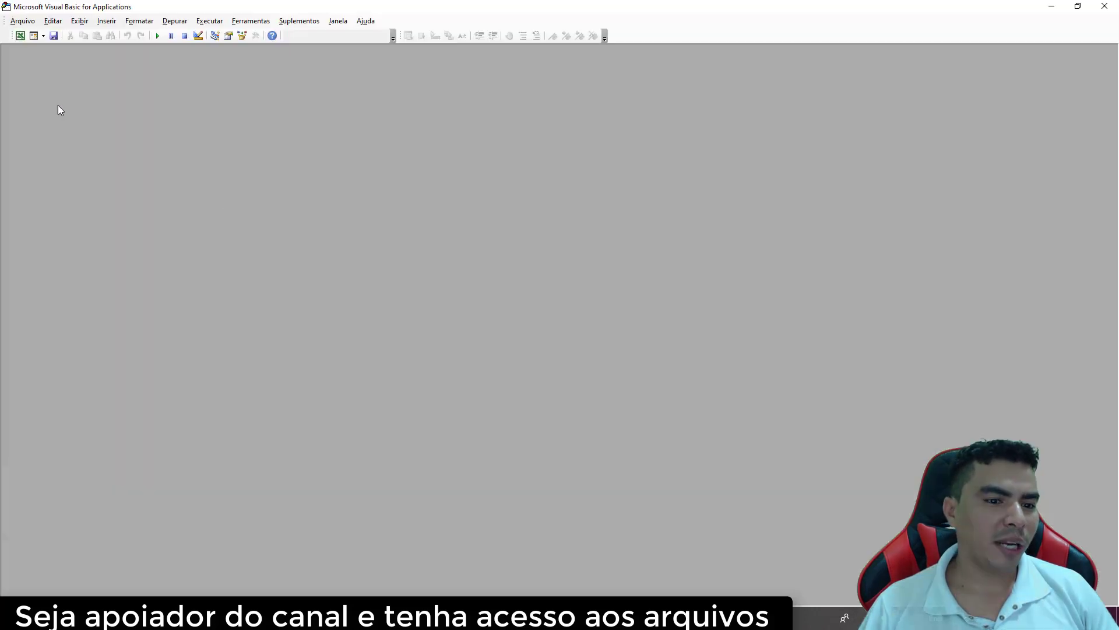
{"action": "left_click", "coordinate": [79, 21]}
{"action": "left_click", "coordinate": [111, 160]}
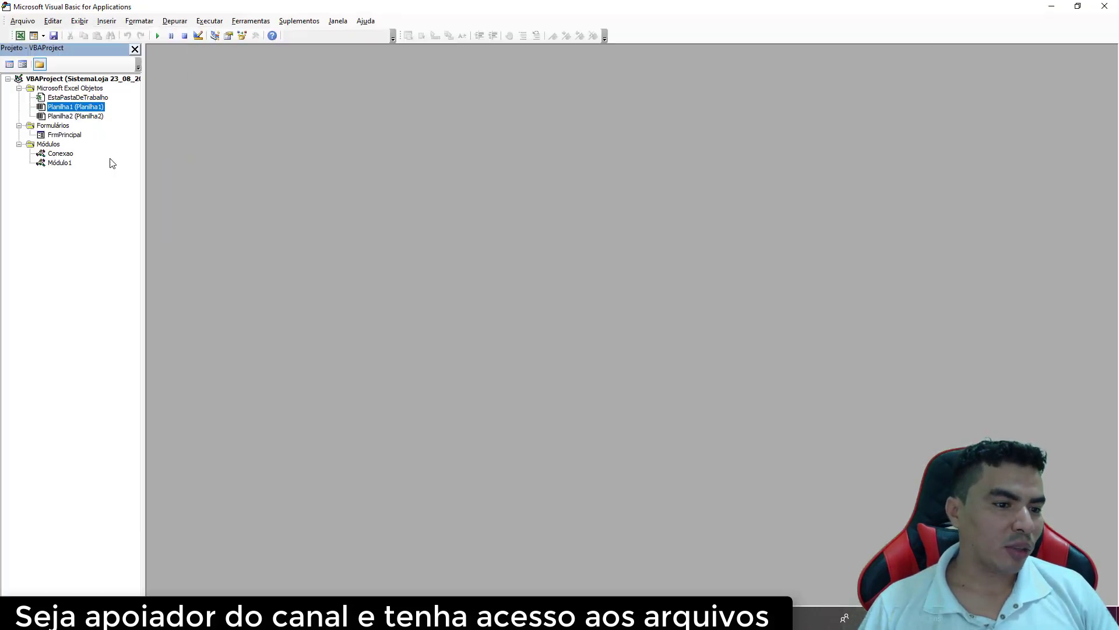
Open FrmPrincipal's CommandButton27 click code and select the commented Min(idvendedor) lines.
{"action": "double_click", "coordinate": [64, 134]}
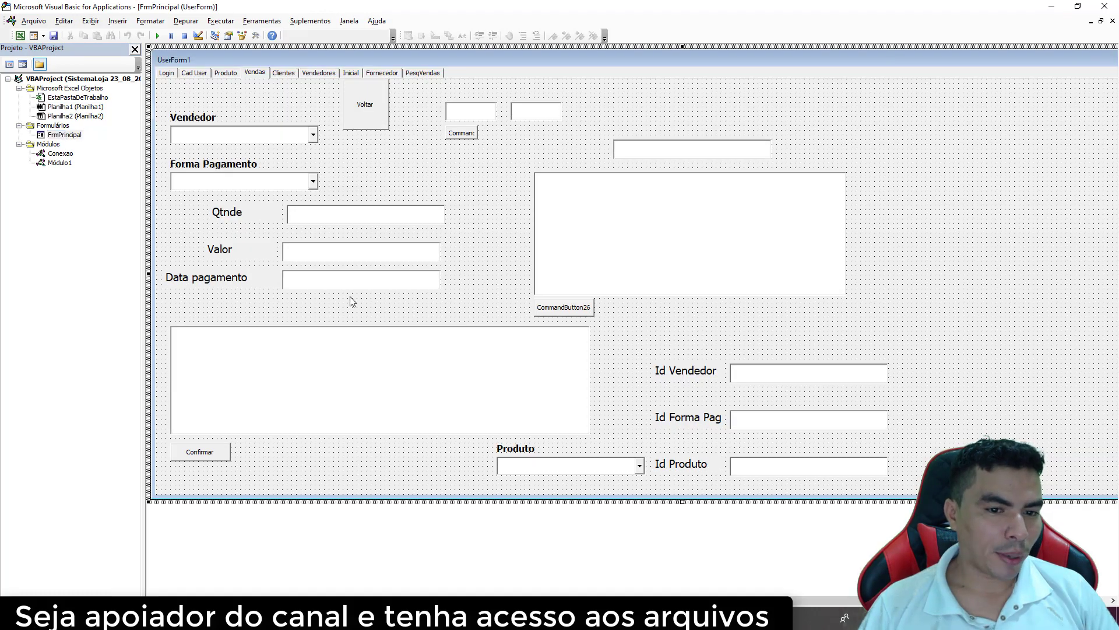
{"action": "double_click", "coordinate": [460, 133]}
{"action": "scroll", "coordinate": [234, 398], "scroll_direction": "down", "scroll_amount": 4}
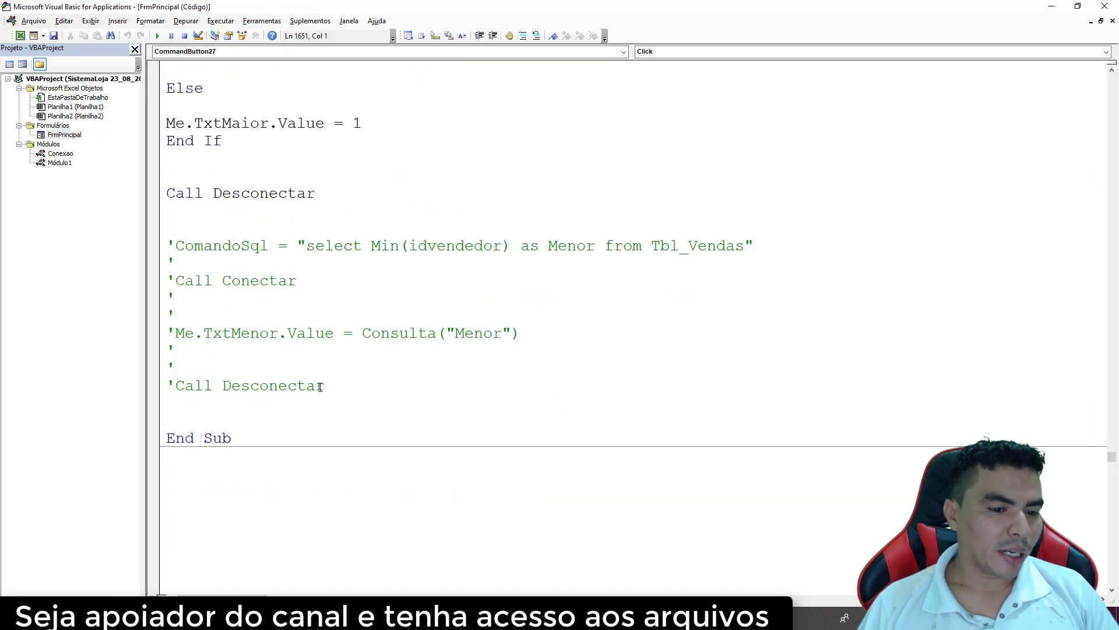
{"action": "mouse_move", "coordinate": [324, 387]}
{"action": "left_mouse_down"}
{"action": "mouse_move", "coordinate": [249, 333]}
{"action": "mouse_move", "coordinate": [170, 241]}
{"action": "left_mouse_up"}
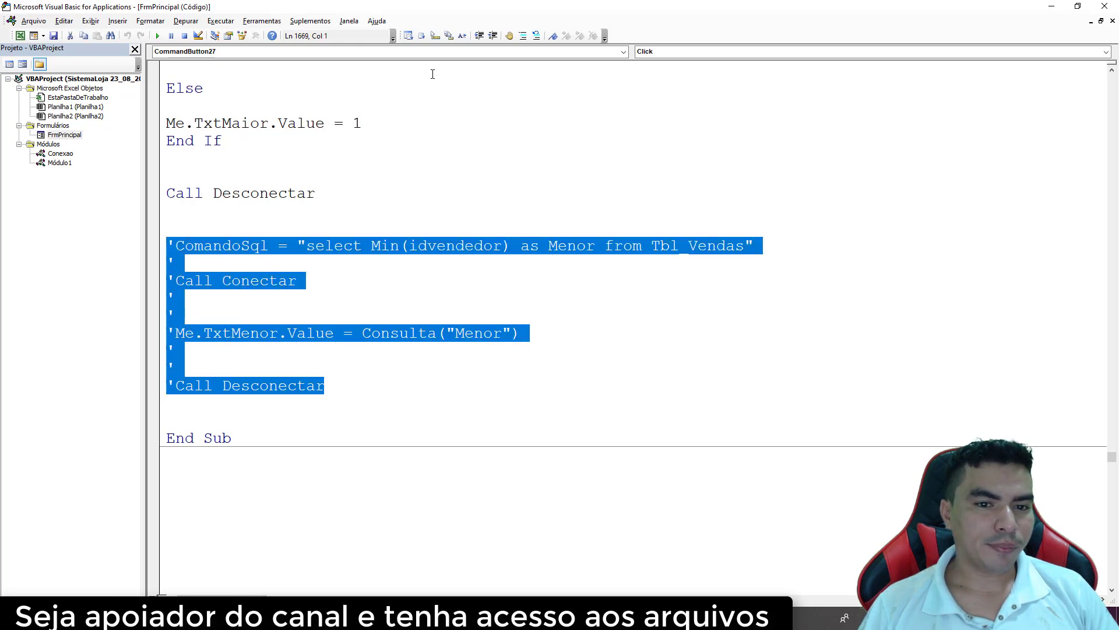
Uncomment the Min(idvendedor) query block and copy the Consulta("Menor") call from the TxtMenor line.
{"action": "left_click", "coordinate": [536, 35]}
{"action": "left_click", "coordinate": [297, 281]}
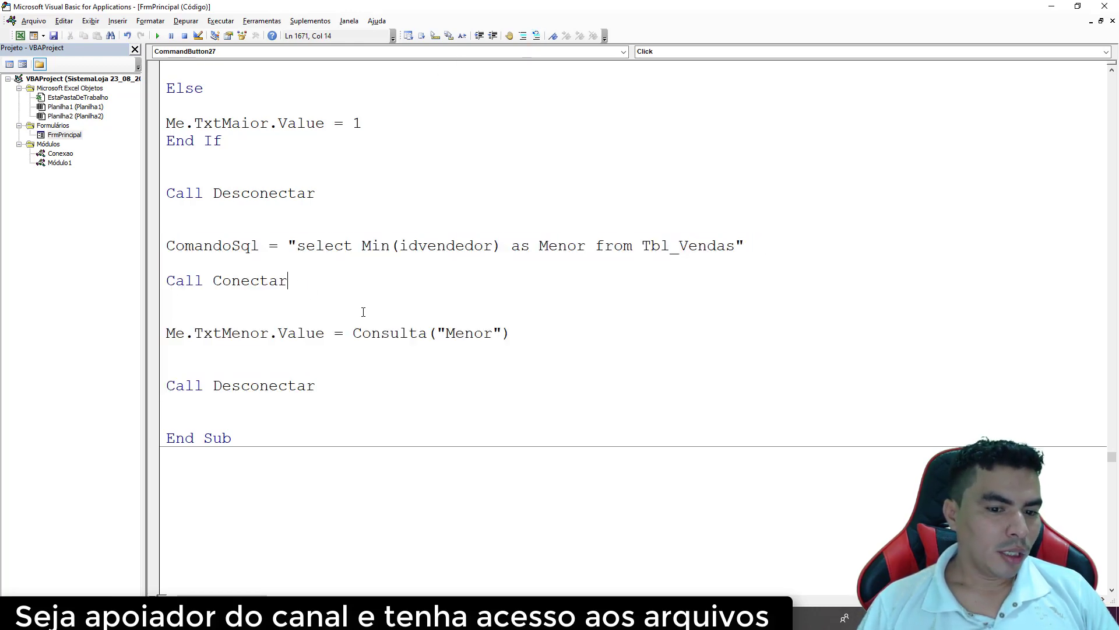
{"action": "mouse_move", "coordinate": [523, 333]}
{"action": "left_mouse_down"}
{"action": "mouse_move", "coordinate": [166, 333]}
{"action": "mouse_move", "coordinate": [179, 331]}
{"action": "left_mouse_up"}
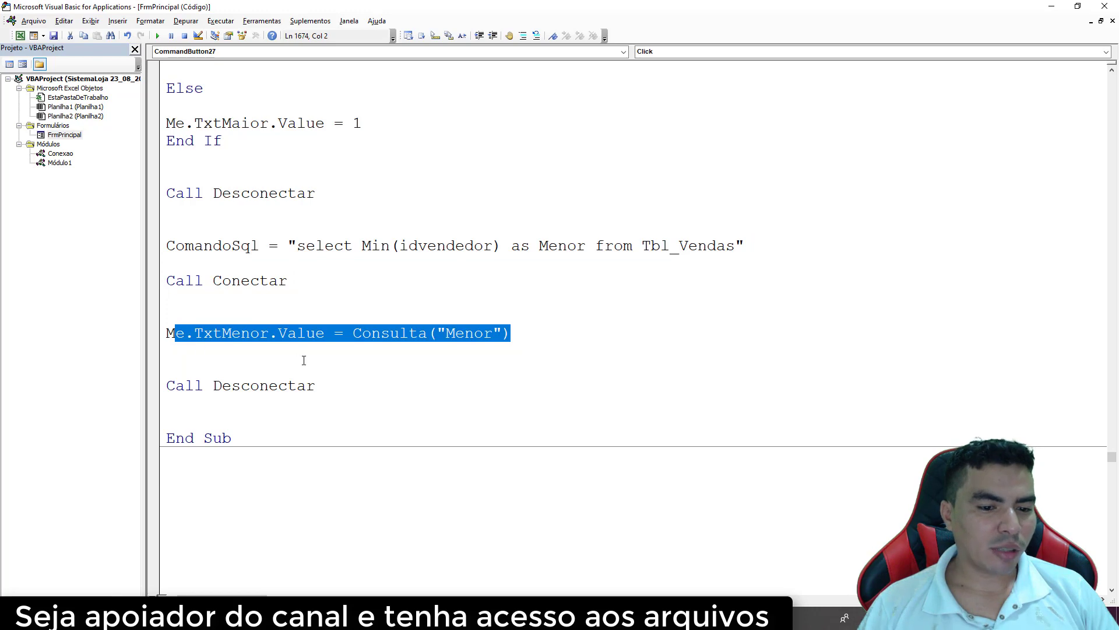
{"action": "left_click_drag", "start_coordinate": [353, 333], "coordinate": [500, 337]}
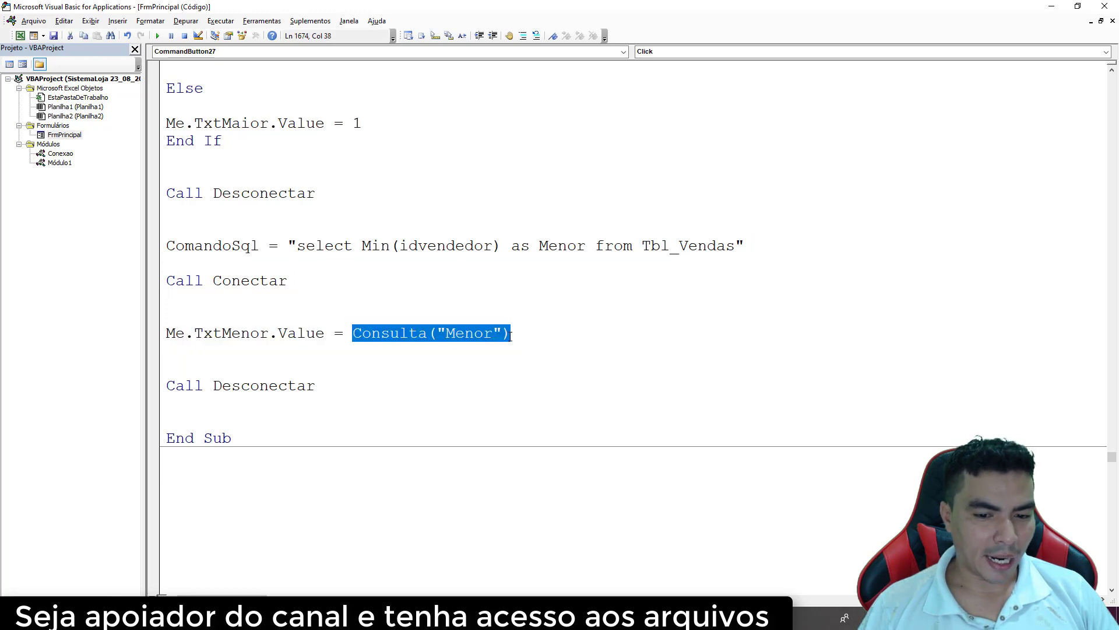
Add an If Consulta("Menor") <> "Nulo" Then line above the TxtMenor assignment.
{"action": "left_click", "coordinate": [207, 310]}
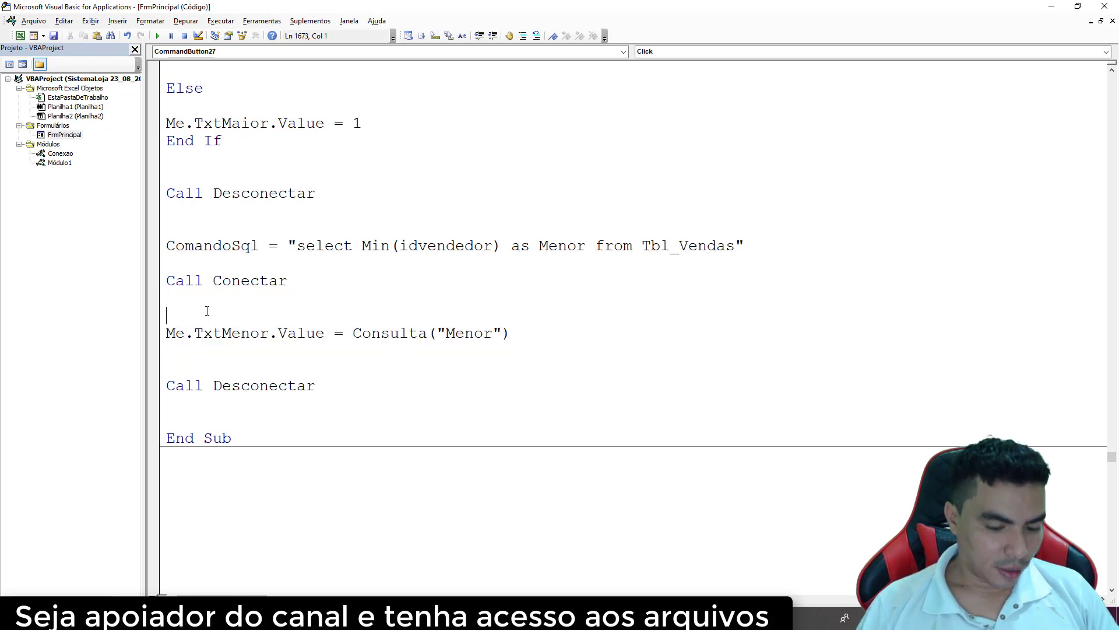
{"action": "type", "text": "IF"}
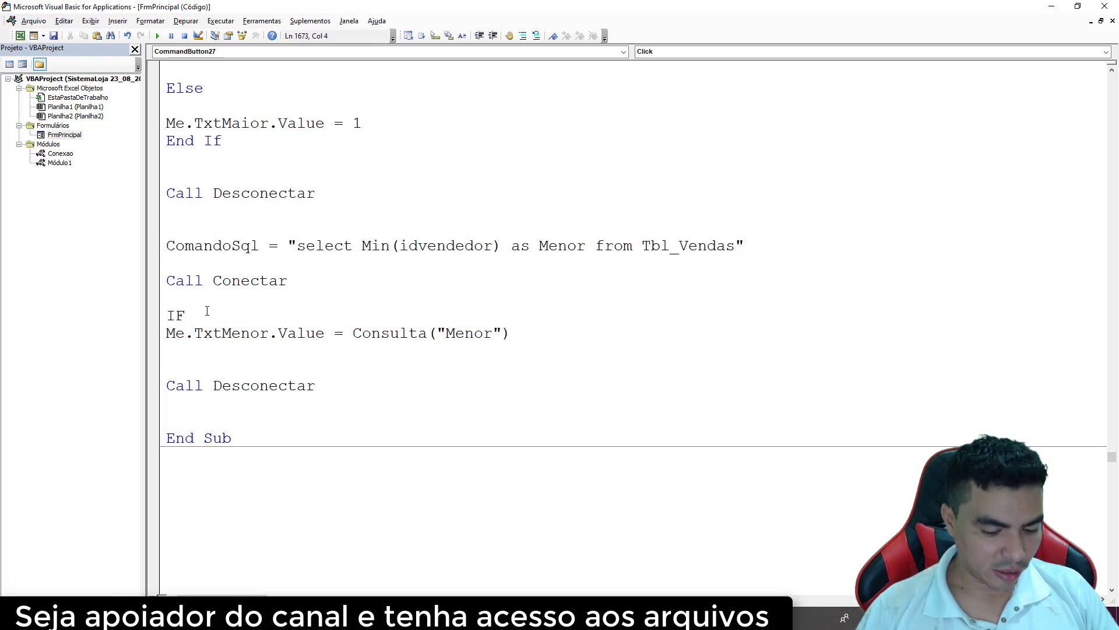
{"action": "type", "text": "Consulta(\"Menor\")"}
{"action": "left_click_drag", "start_coordinate": [194, 316], "coordinate": [329, 315]}
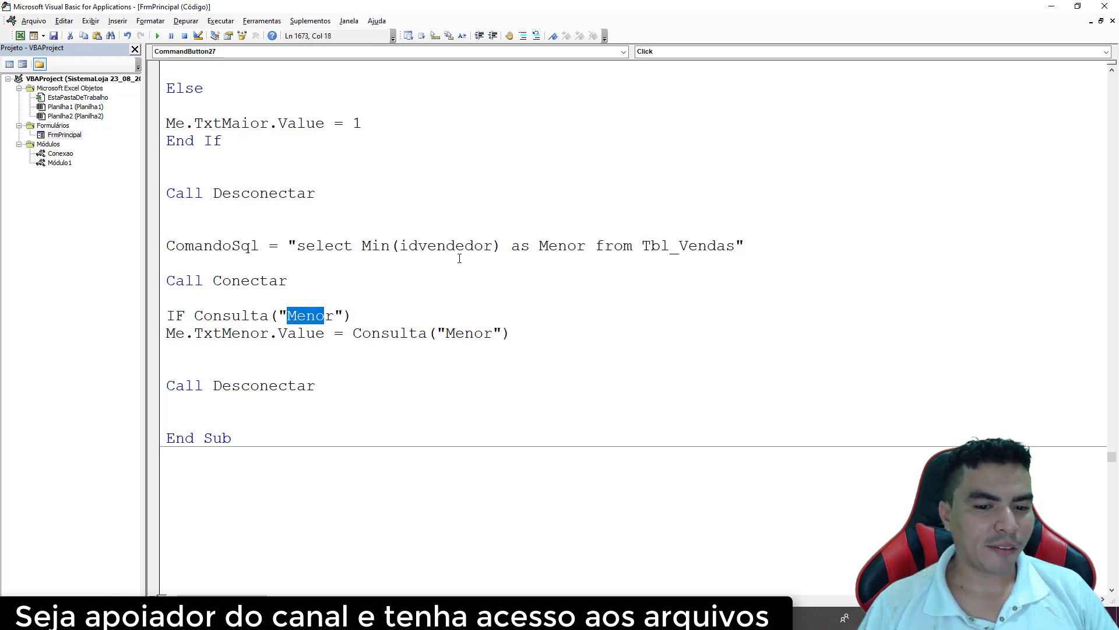
{"action": "left_click", "coordinate": [390, 315]}
{"action": "type", "text": "<> \""}
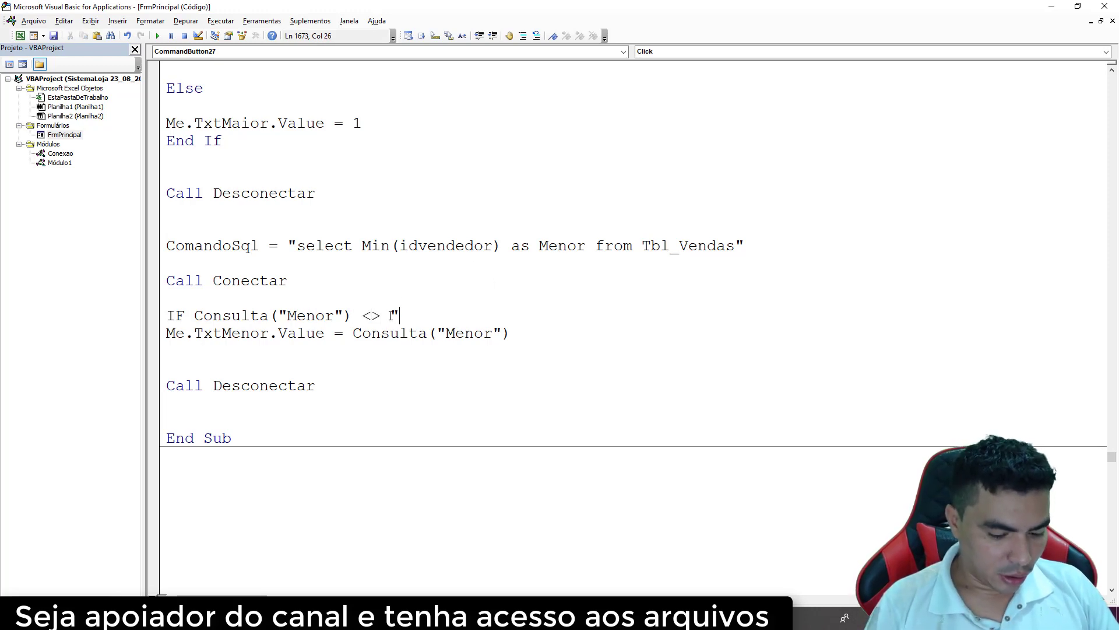
{"action": "type", "text": "nUL"}
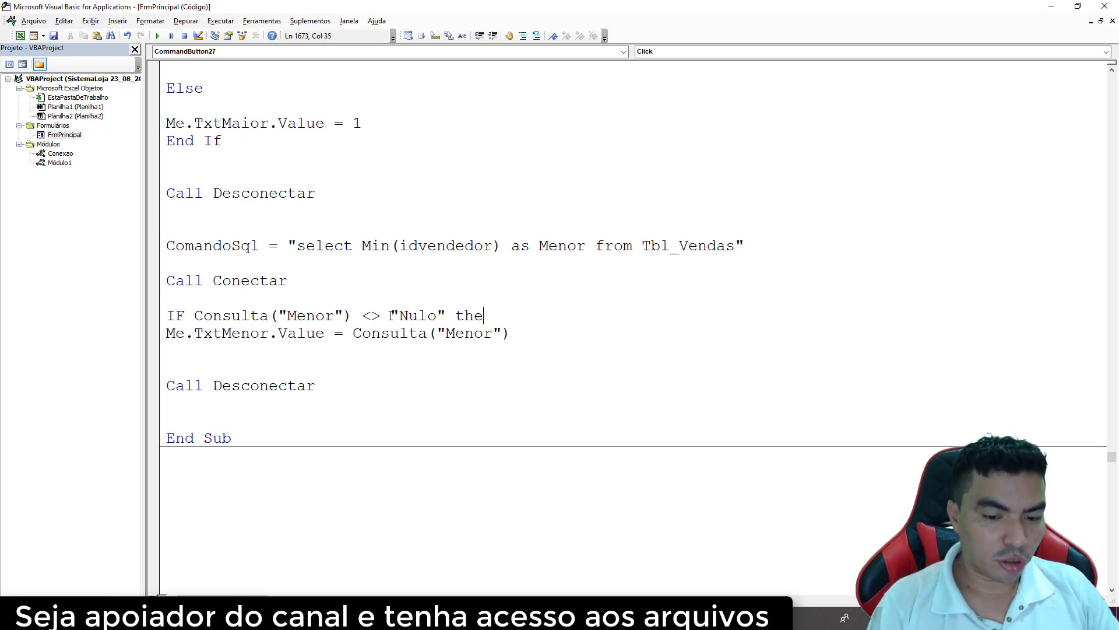
Finish the If line and add an Else line below the TxtMenor assignment.
{"action": "key", "text": "Return"}
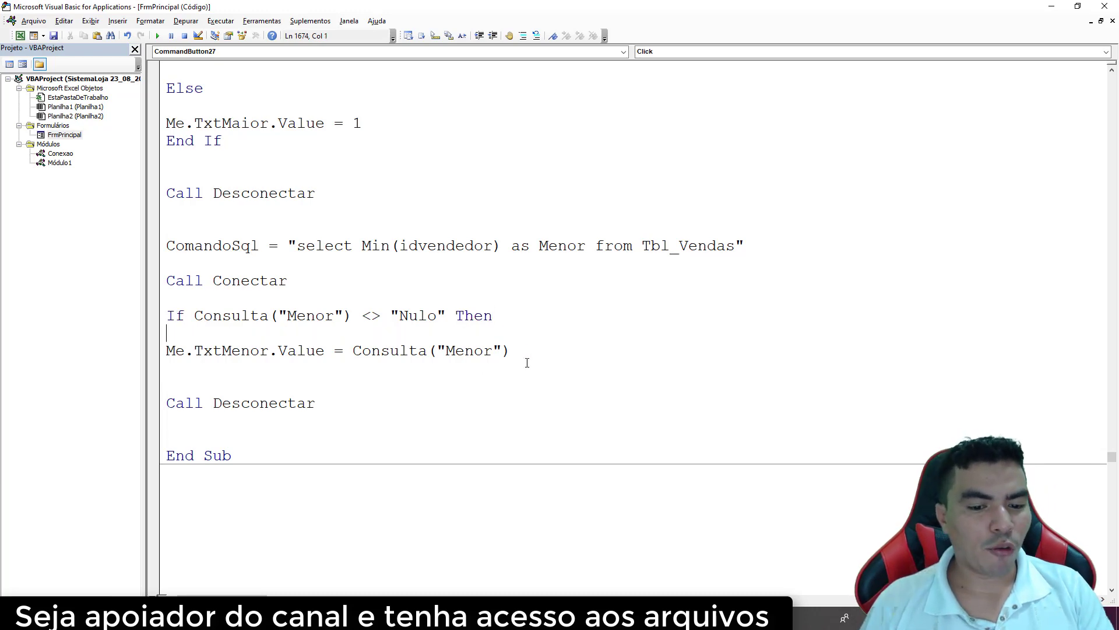
{"action": "left_click_drag", "start_coordinate": [525, 352], "coordinate": [170, 354]}
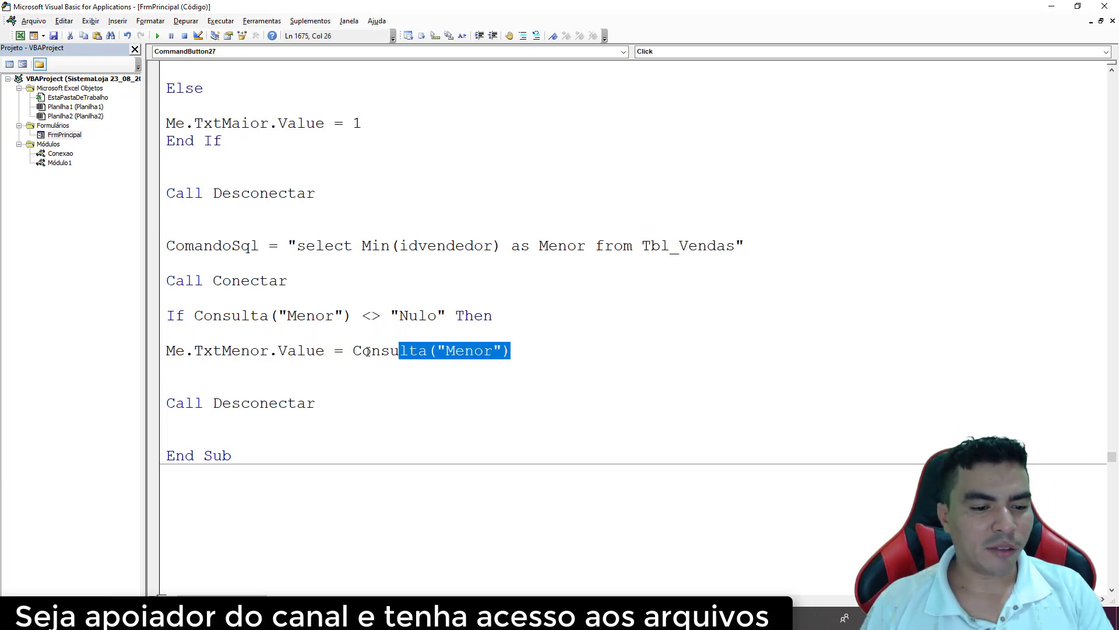
{"action": "left_click", "coordinate": [172, 365]}
{"action": "left_click_drag", "start_coordinate": [526, 350], "coordinate": [167, 352]}
{"action": "left_click", "coordinate": [175, 366]}
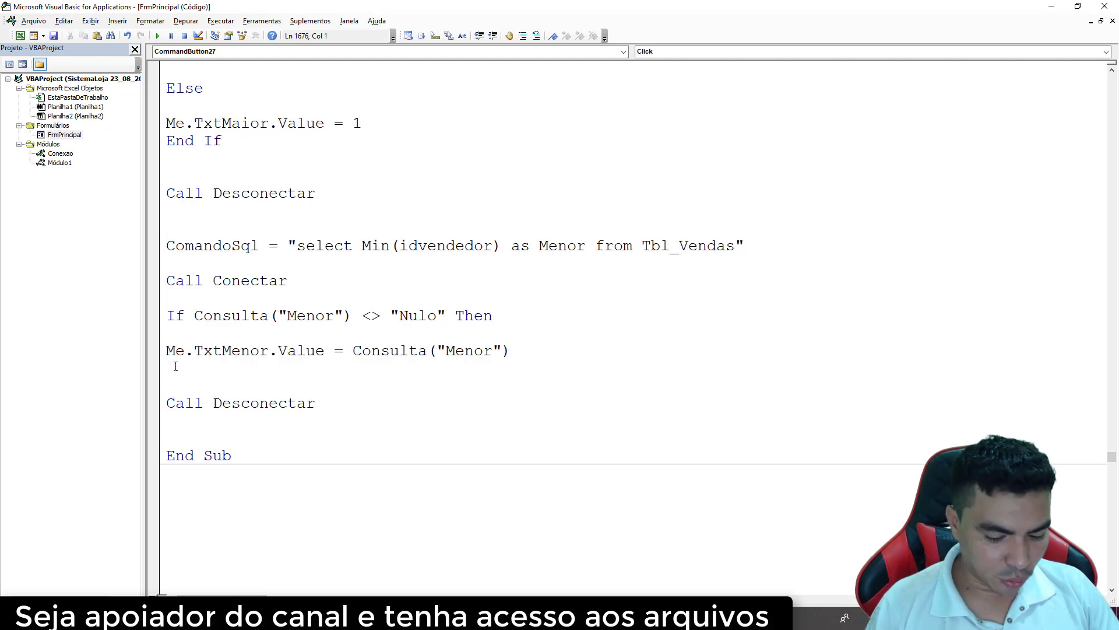
{"action": "type", "text": "else"}
{"action": "key", "text": "Return"}
{"action": "key", "text": "Return"}
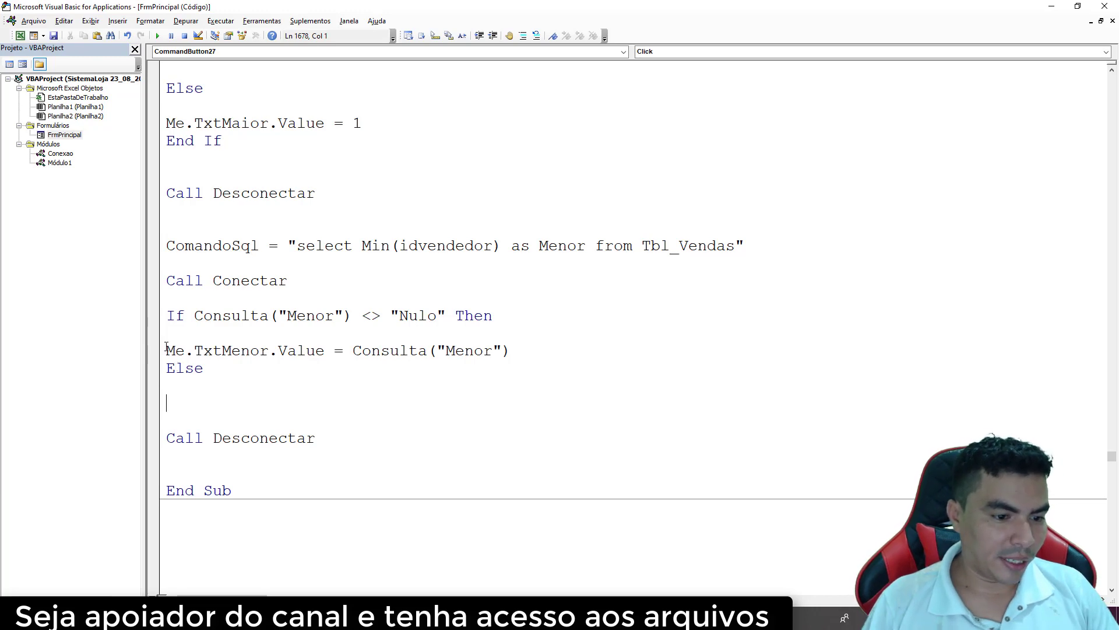
Set Me.TxtMenor.Value to 0 in the Else branch and close the block with End If.
{"action": "left_click_drag", "start_coordinate": [166, 346], "coordinate": [336, 348]}
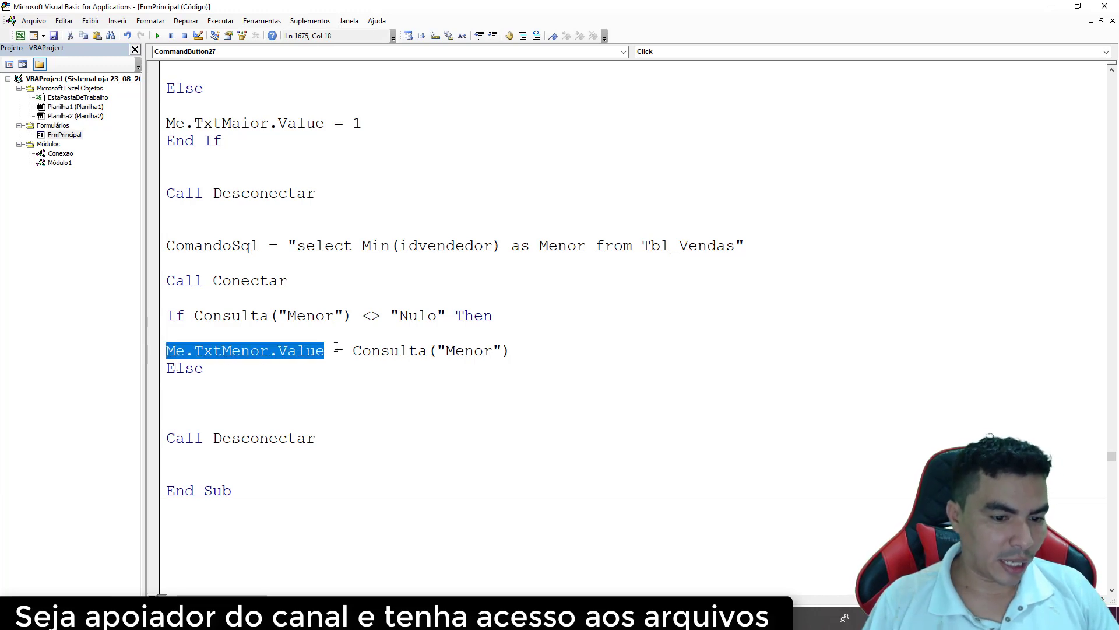
{"action": "key", "text": "ctrl+c"}
{"action": "left_click", "coordinate": [182, 389]}
{"action": "key", "text": "ctrl+v"}
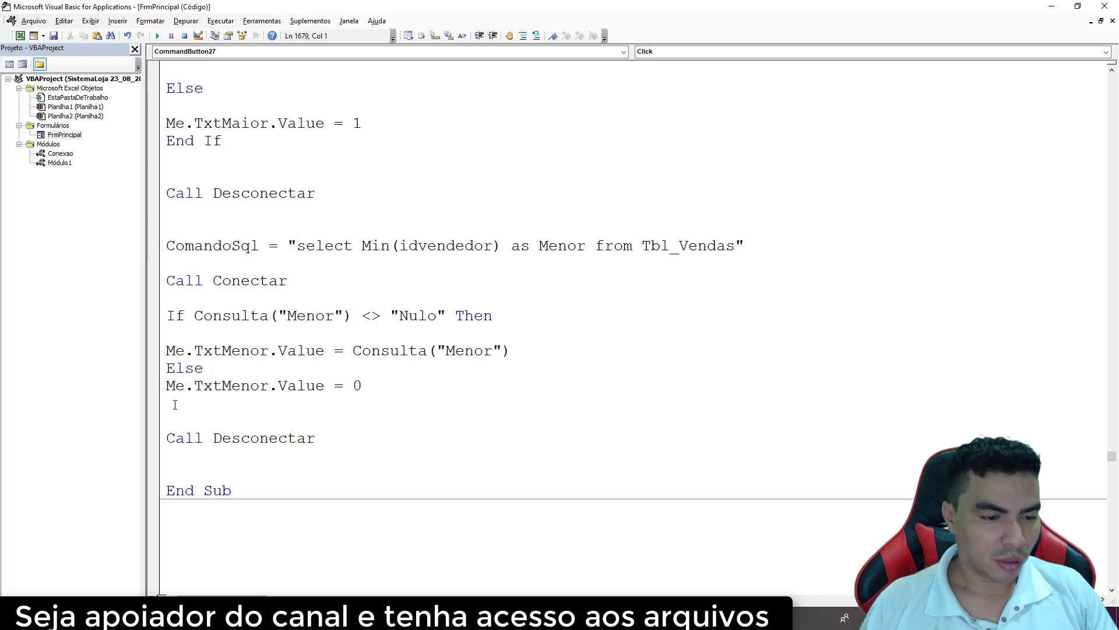
{"action": "type", "text": "end if"}
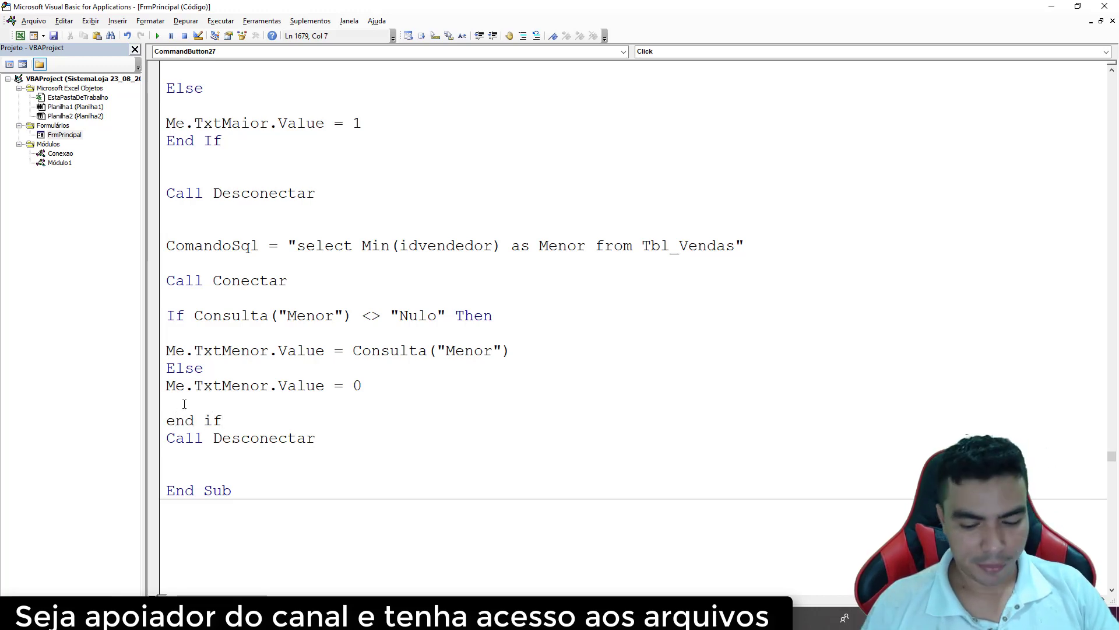
{"action": "key", "text": "Return"}
Run the form, log in with the username and password, and fill the Vendas vendor-ID boxes.
{"action": "left_click", "coordinate": [158, 35]}
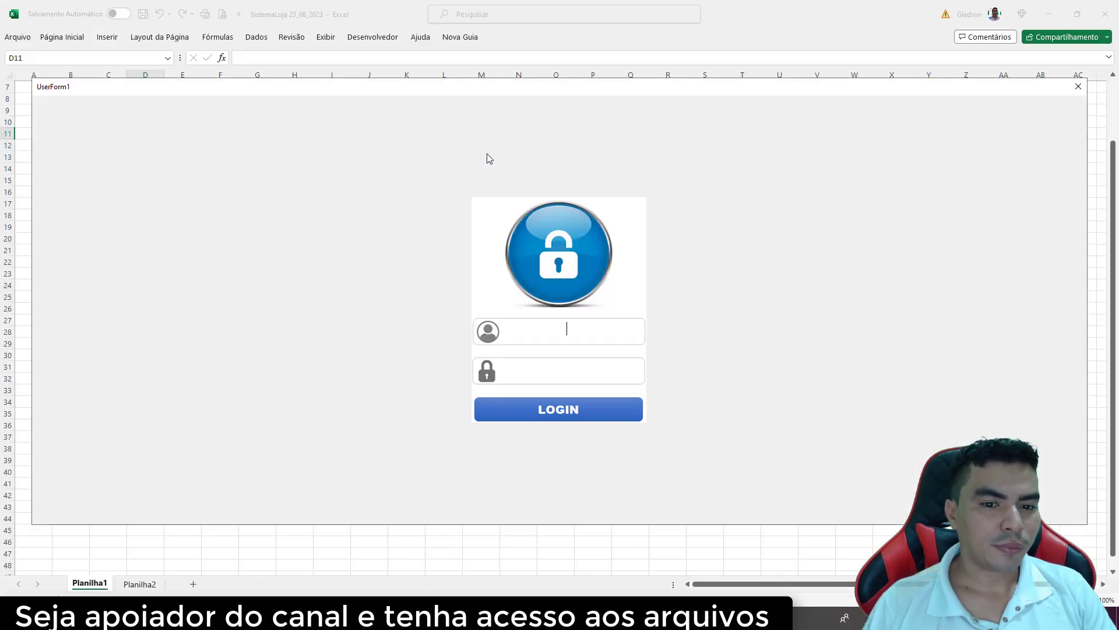
{"action": "type", "text": "neo"}
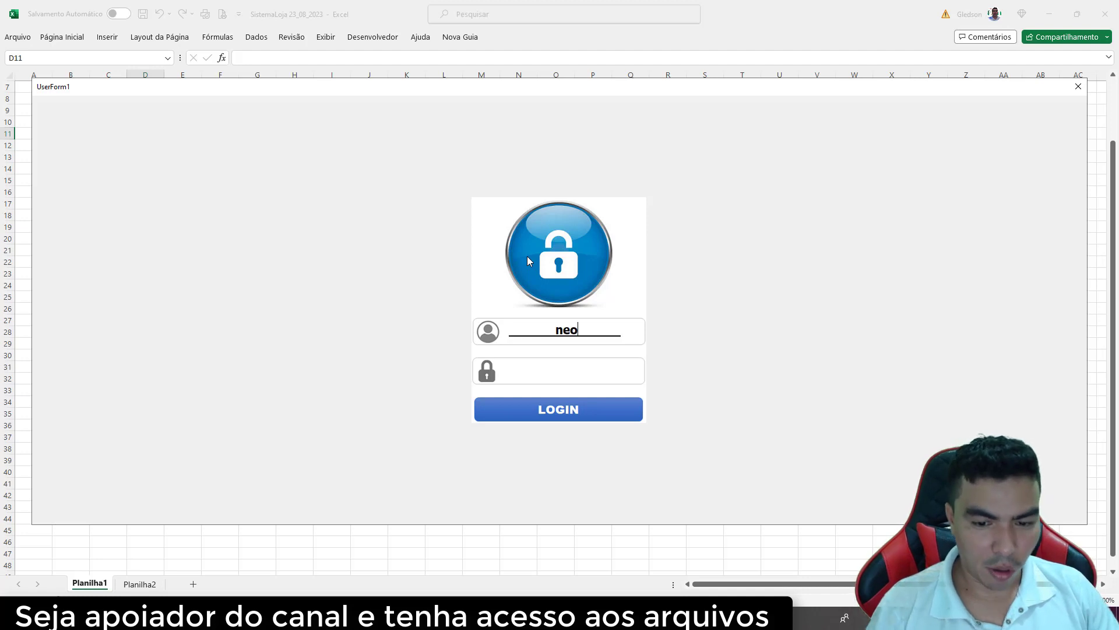
{"action": "key", "text": "Tab"}
{"action": "type", "text": "123"}
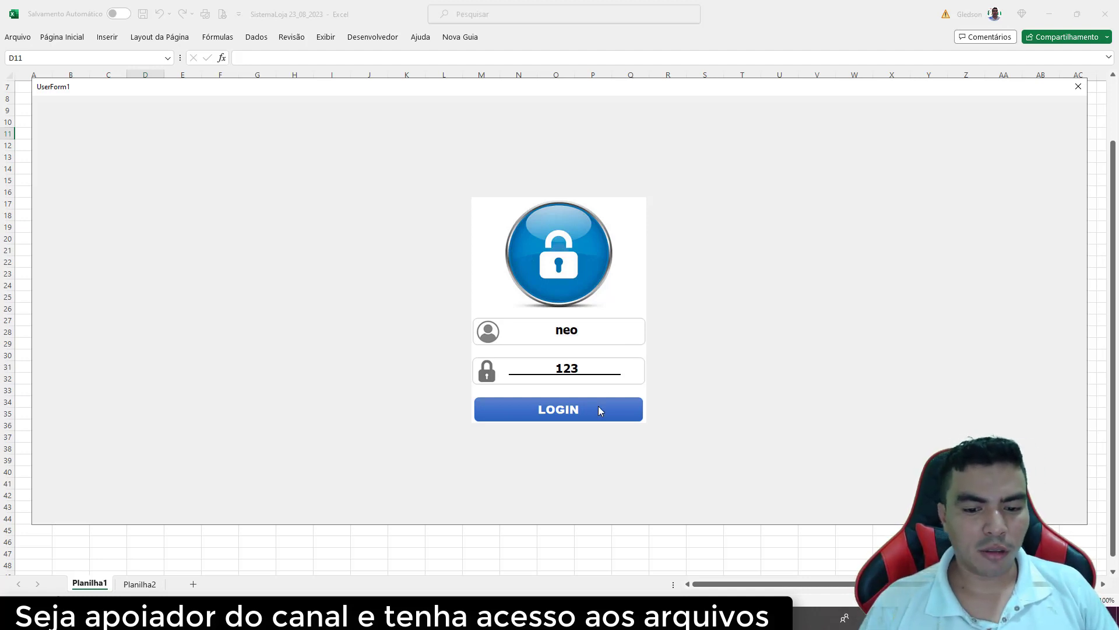
{"action": "left_click", "coordinate": [598, 406]}
{"action": "left_click", "coordinate": [630, 352]}
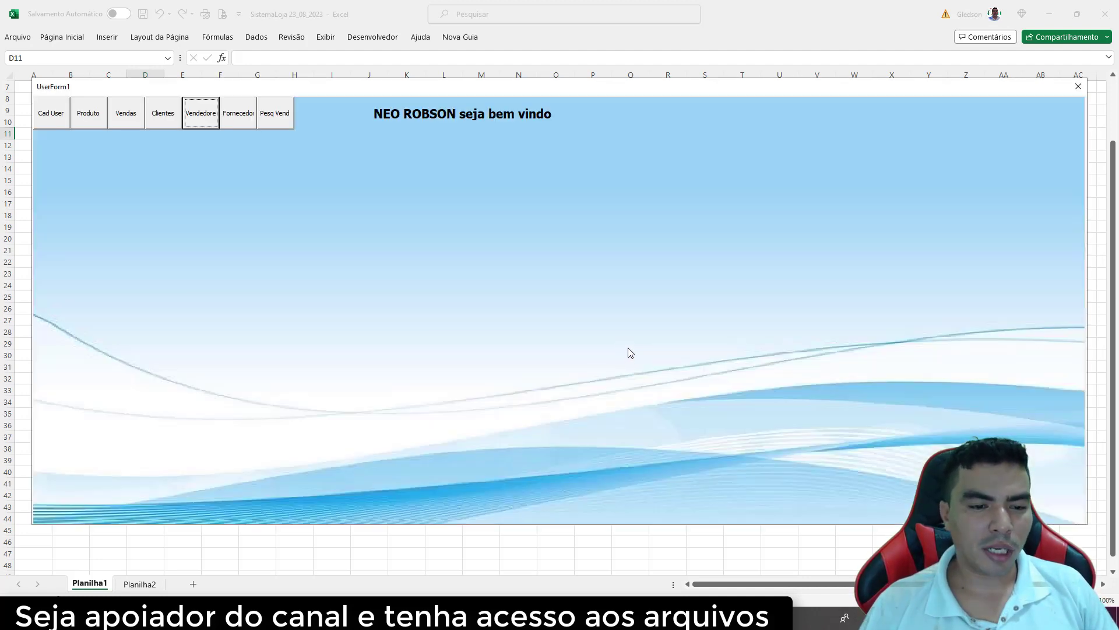
{"action": "left_click", "coordinate": [136, 119]}
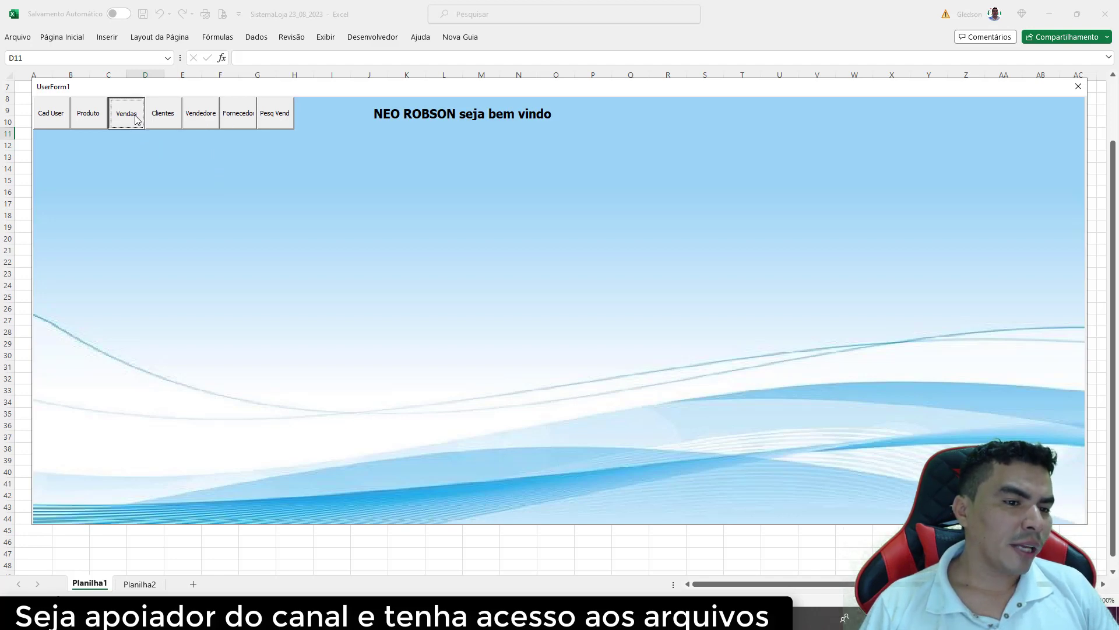
{"action": "left_click", "coordinate": [349, 153]}
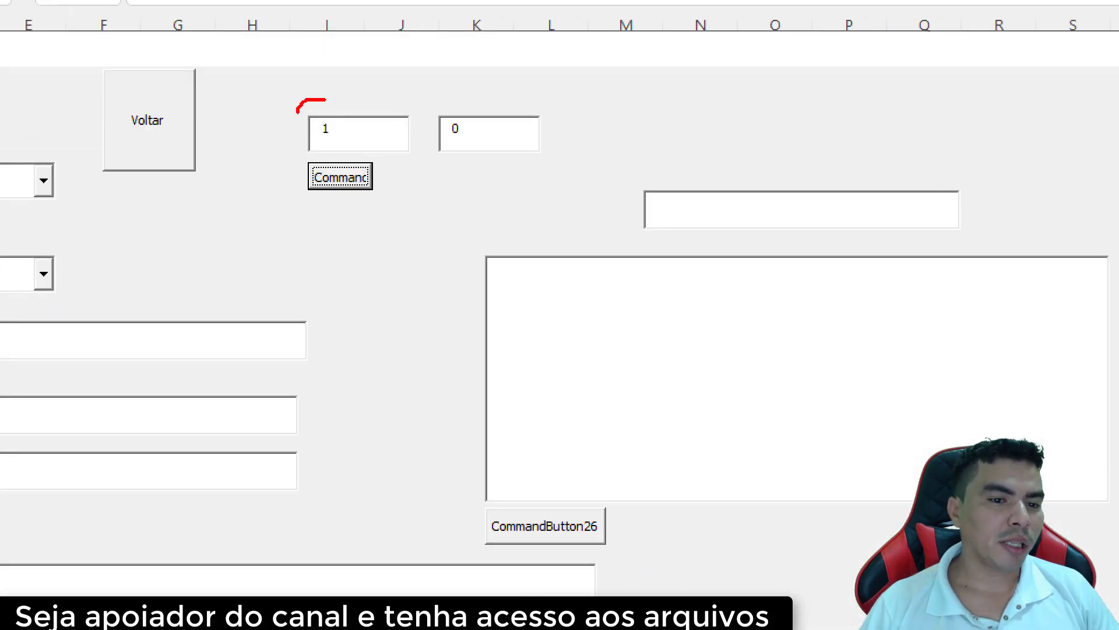
Check the Vendas form's vendor-ID boxes, now showing 1 and 0.
{"action": "mouse_move", "coordinate": [454, 94]}
{"action": "left_mouse_down"}
{"action": "mouse_move", "coordinate": [445, 170]}
{"action": "mouse_move", "coordinate": [469, 93]}
{"action": "left_mouse_up"}
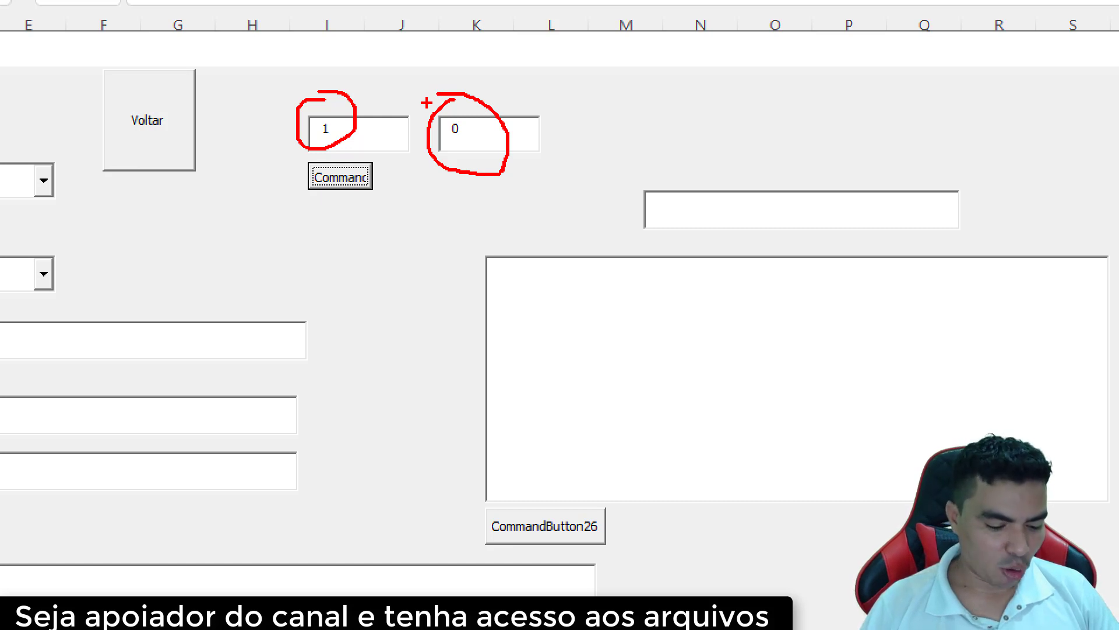
{"action": "key", "text": "Escape"}
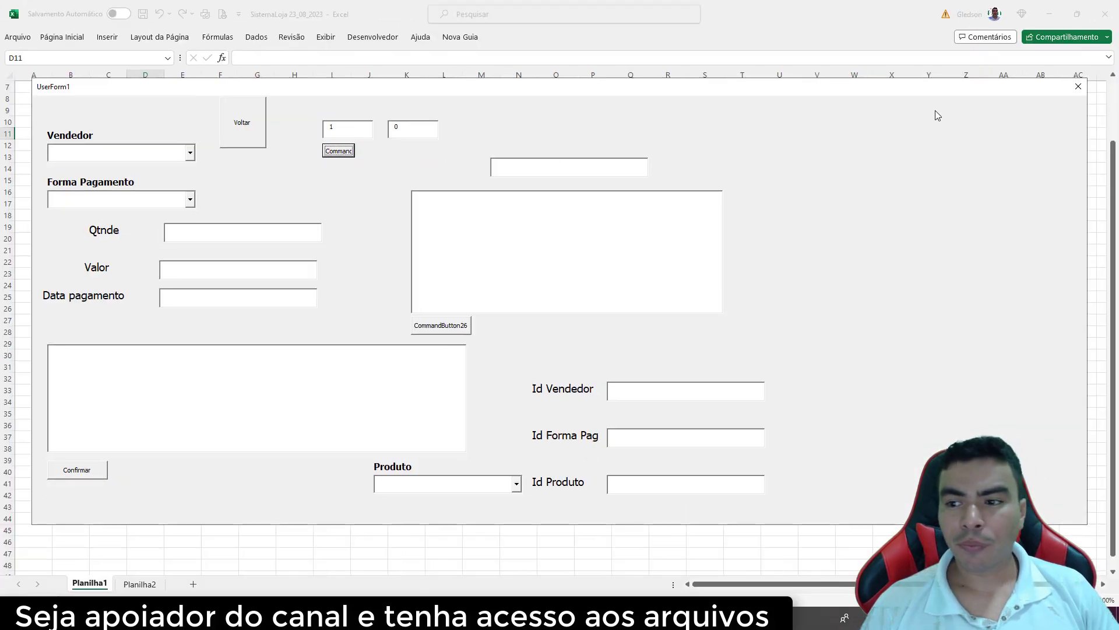